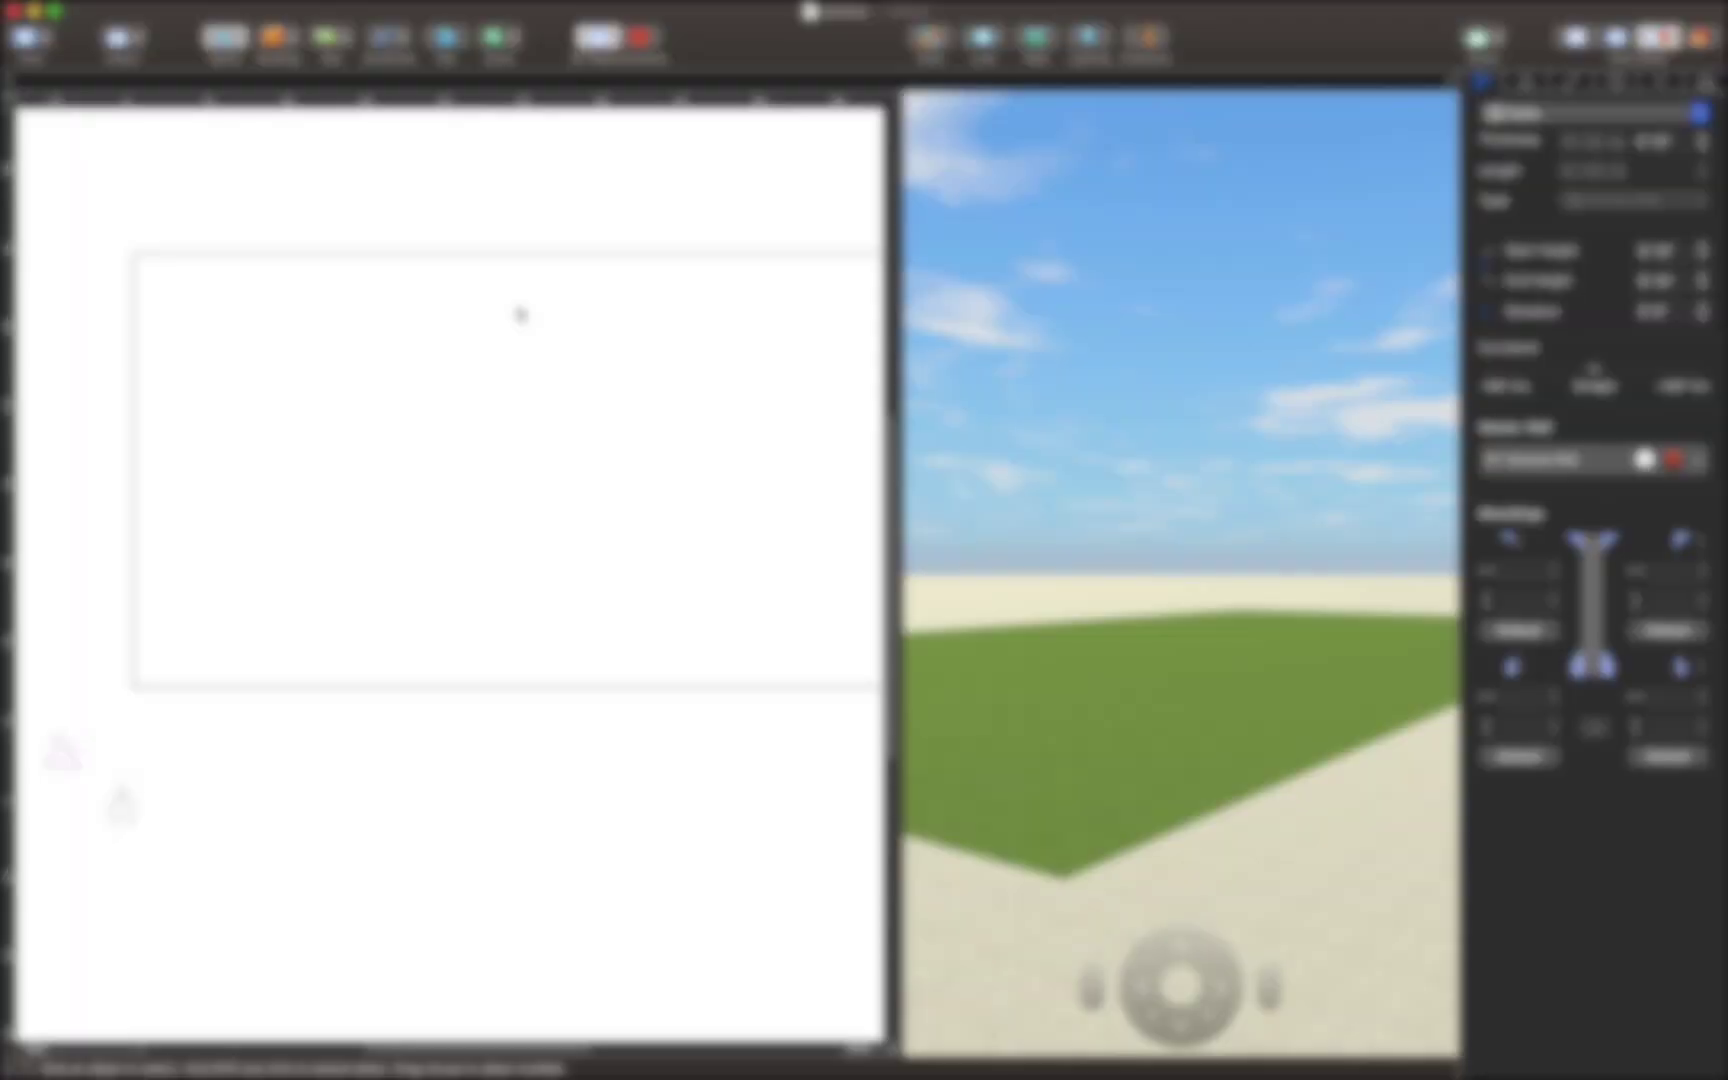
Redo the nested isolines at 3' 0", 4' 0" and 4' 5", then bring up the Isolines copy's terrain tools
key("super+z")
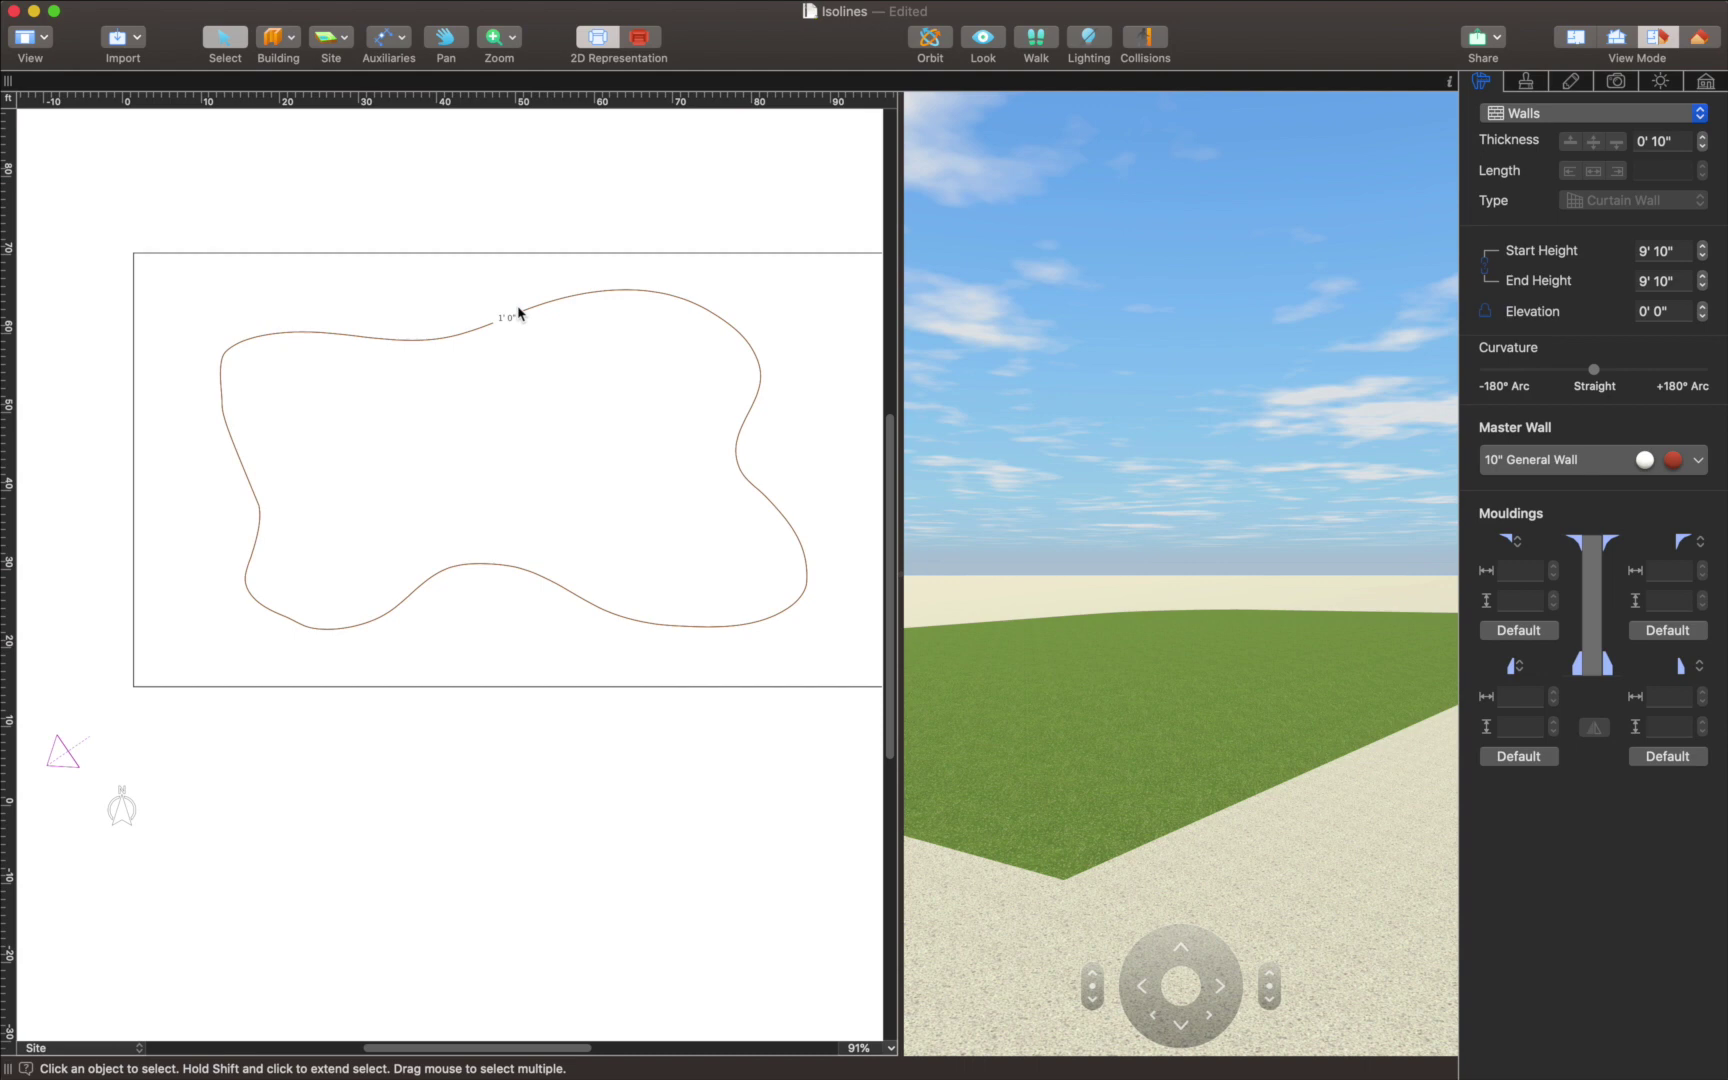
key("super+shift+z")
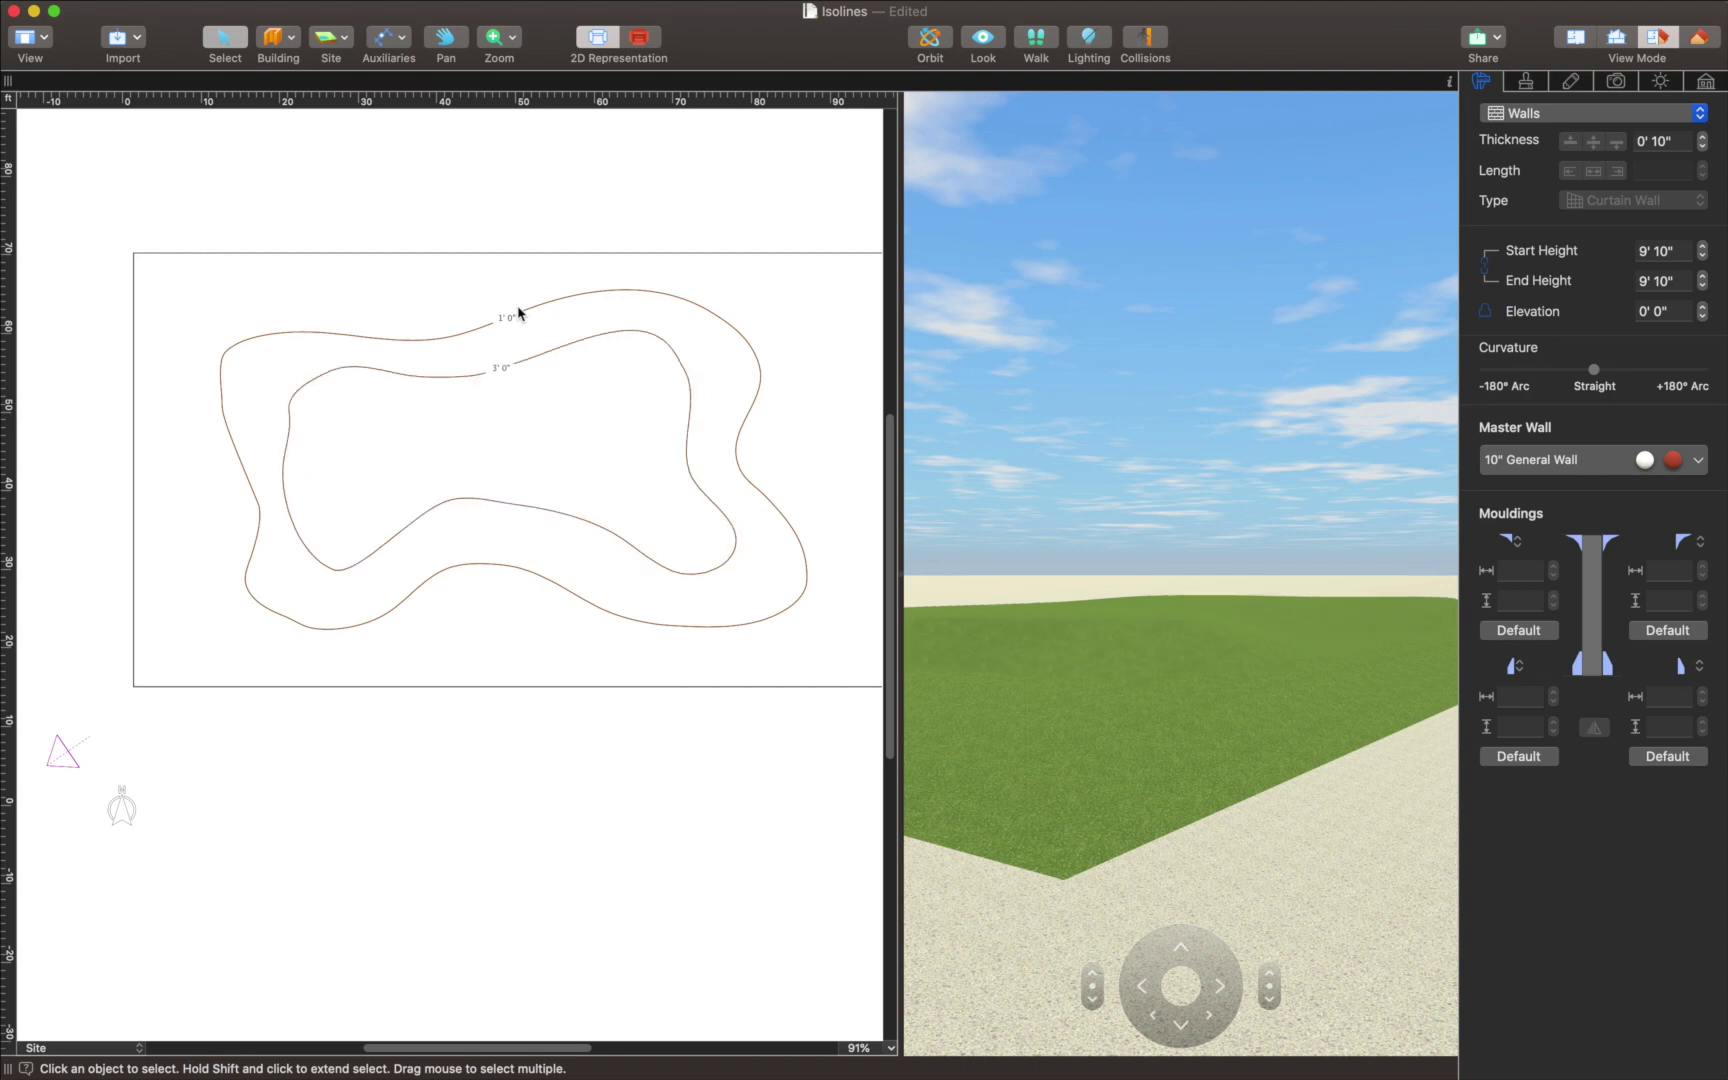
key("super+shift+z")
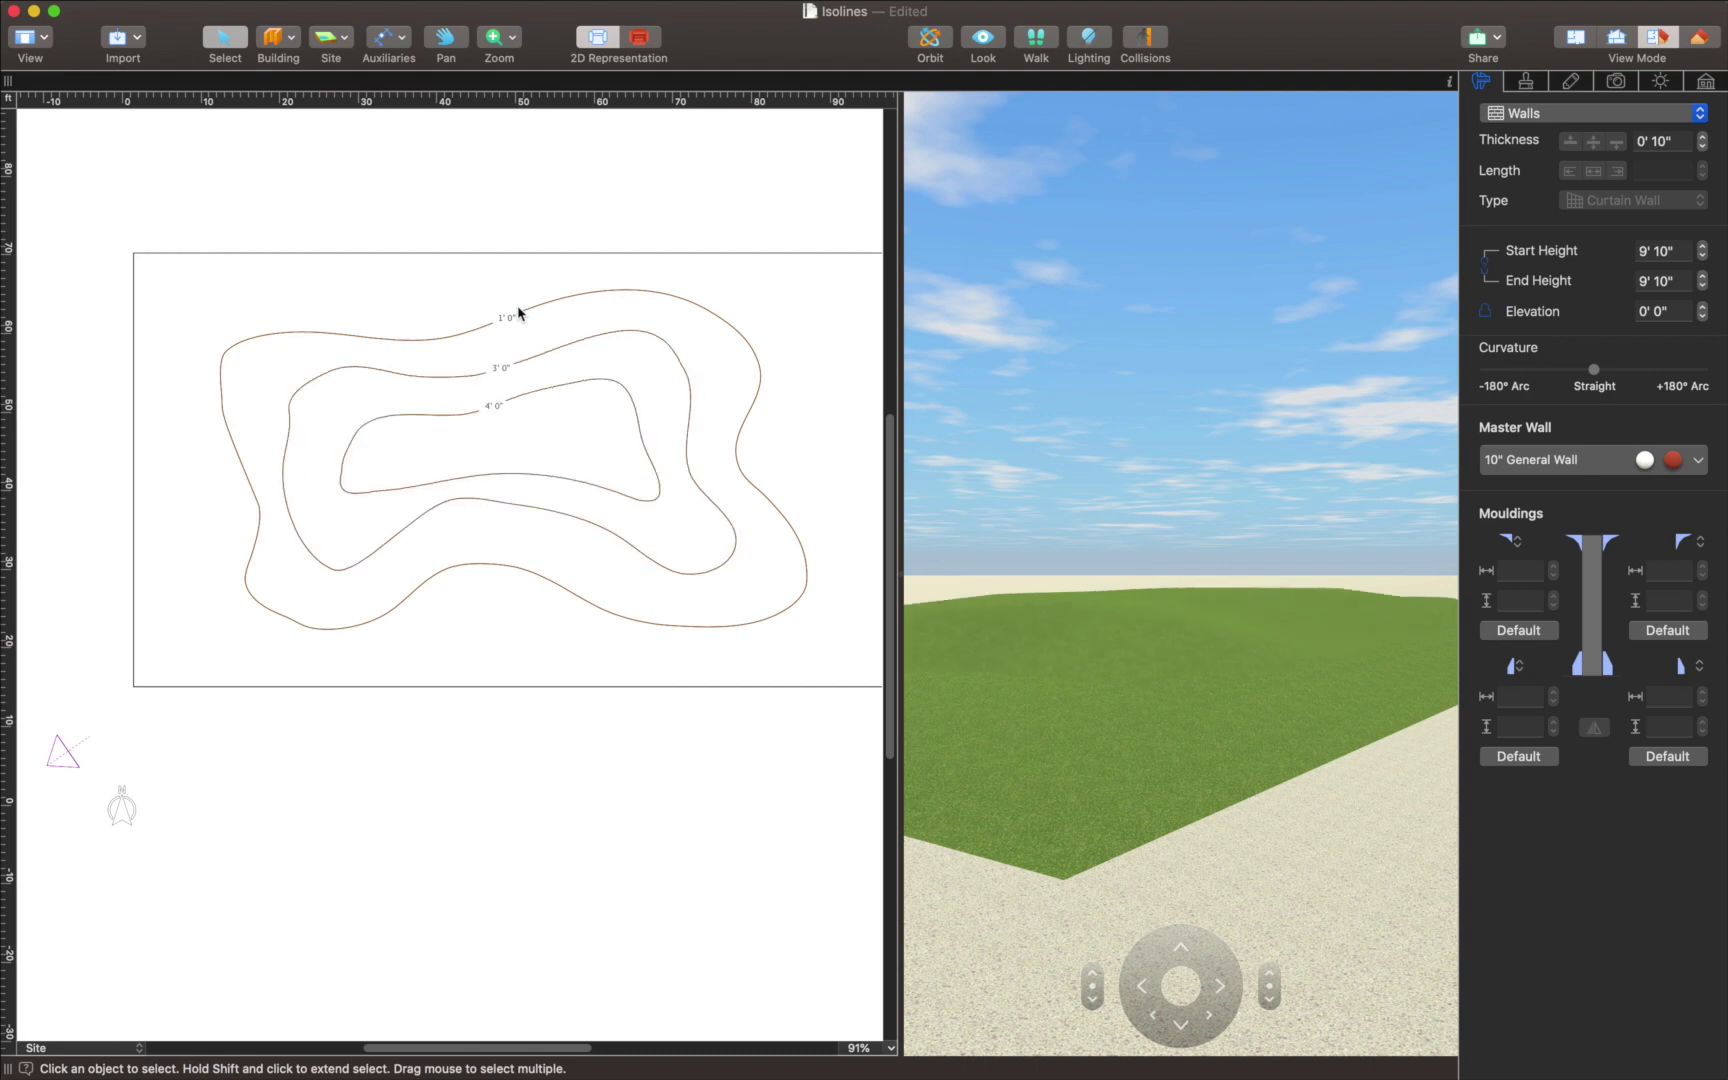
key("super+shift+z")
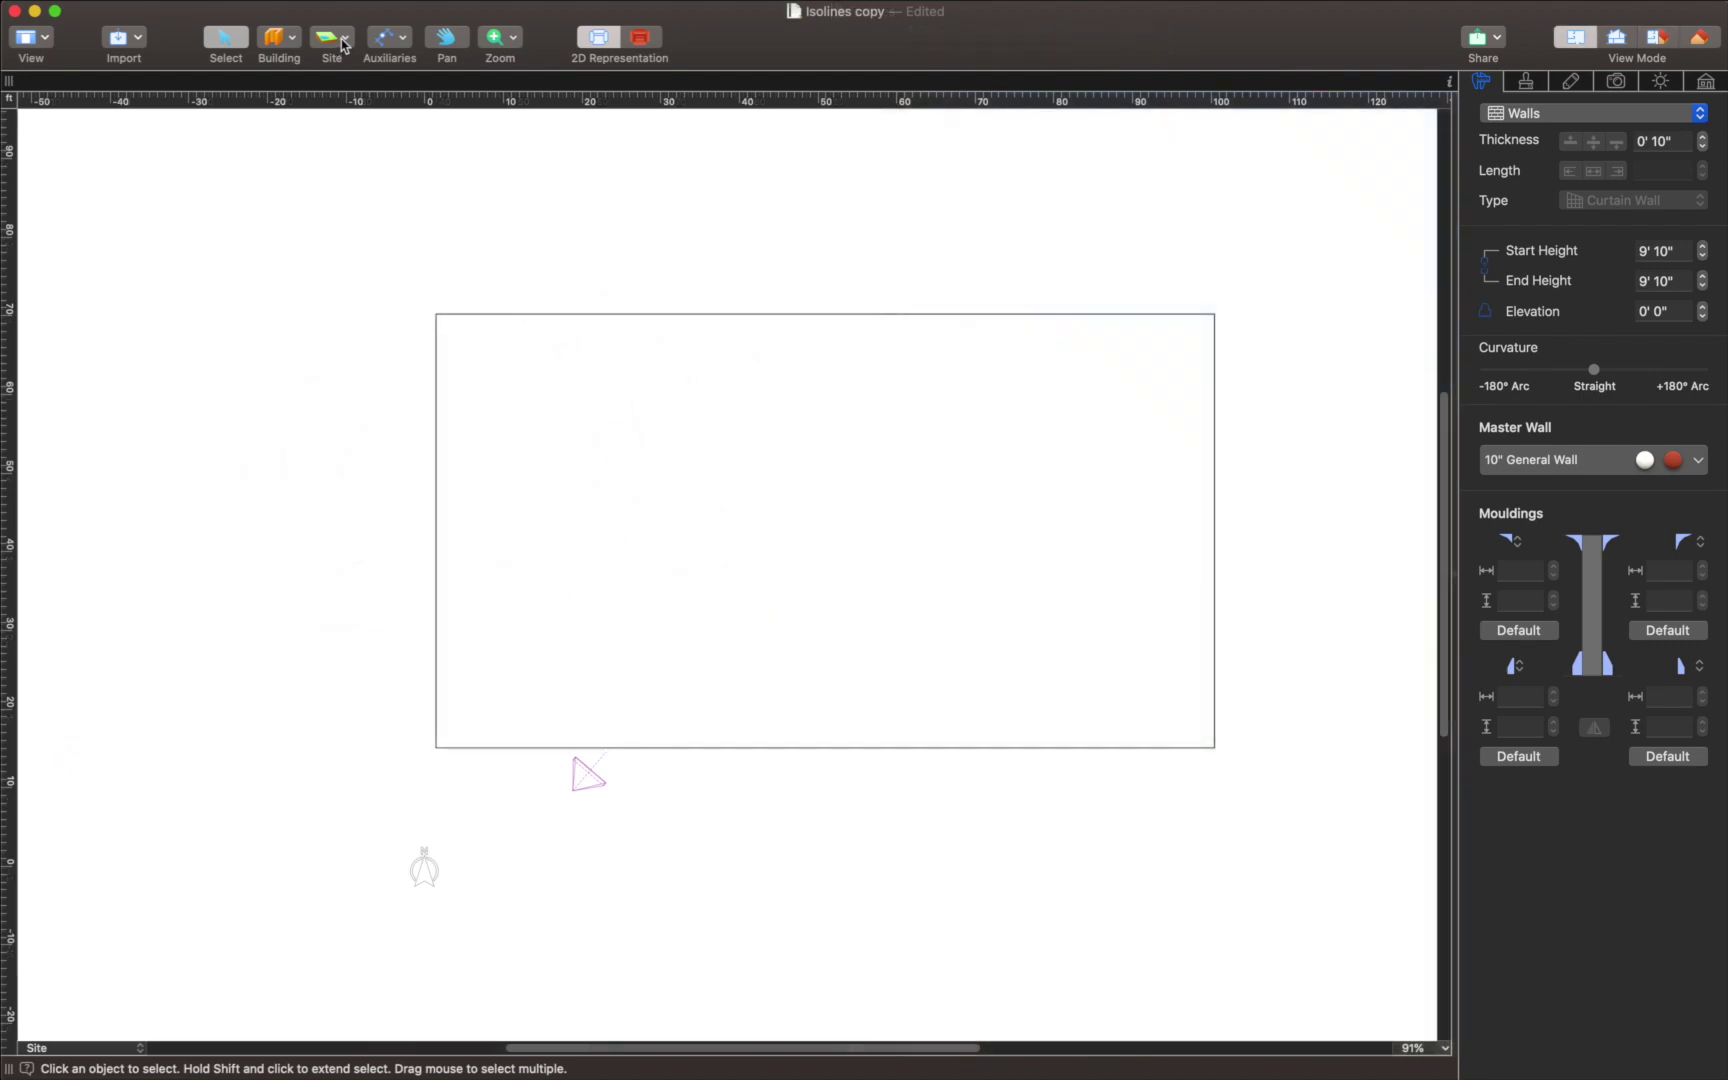
left_click(341, 44)
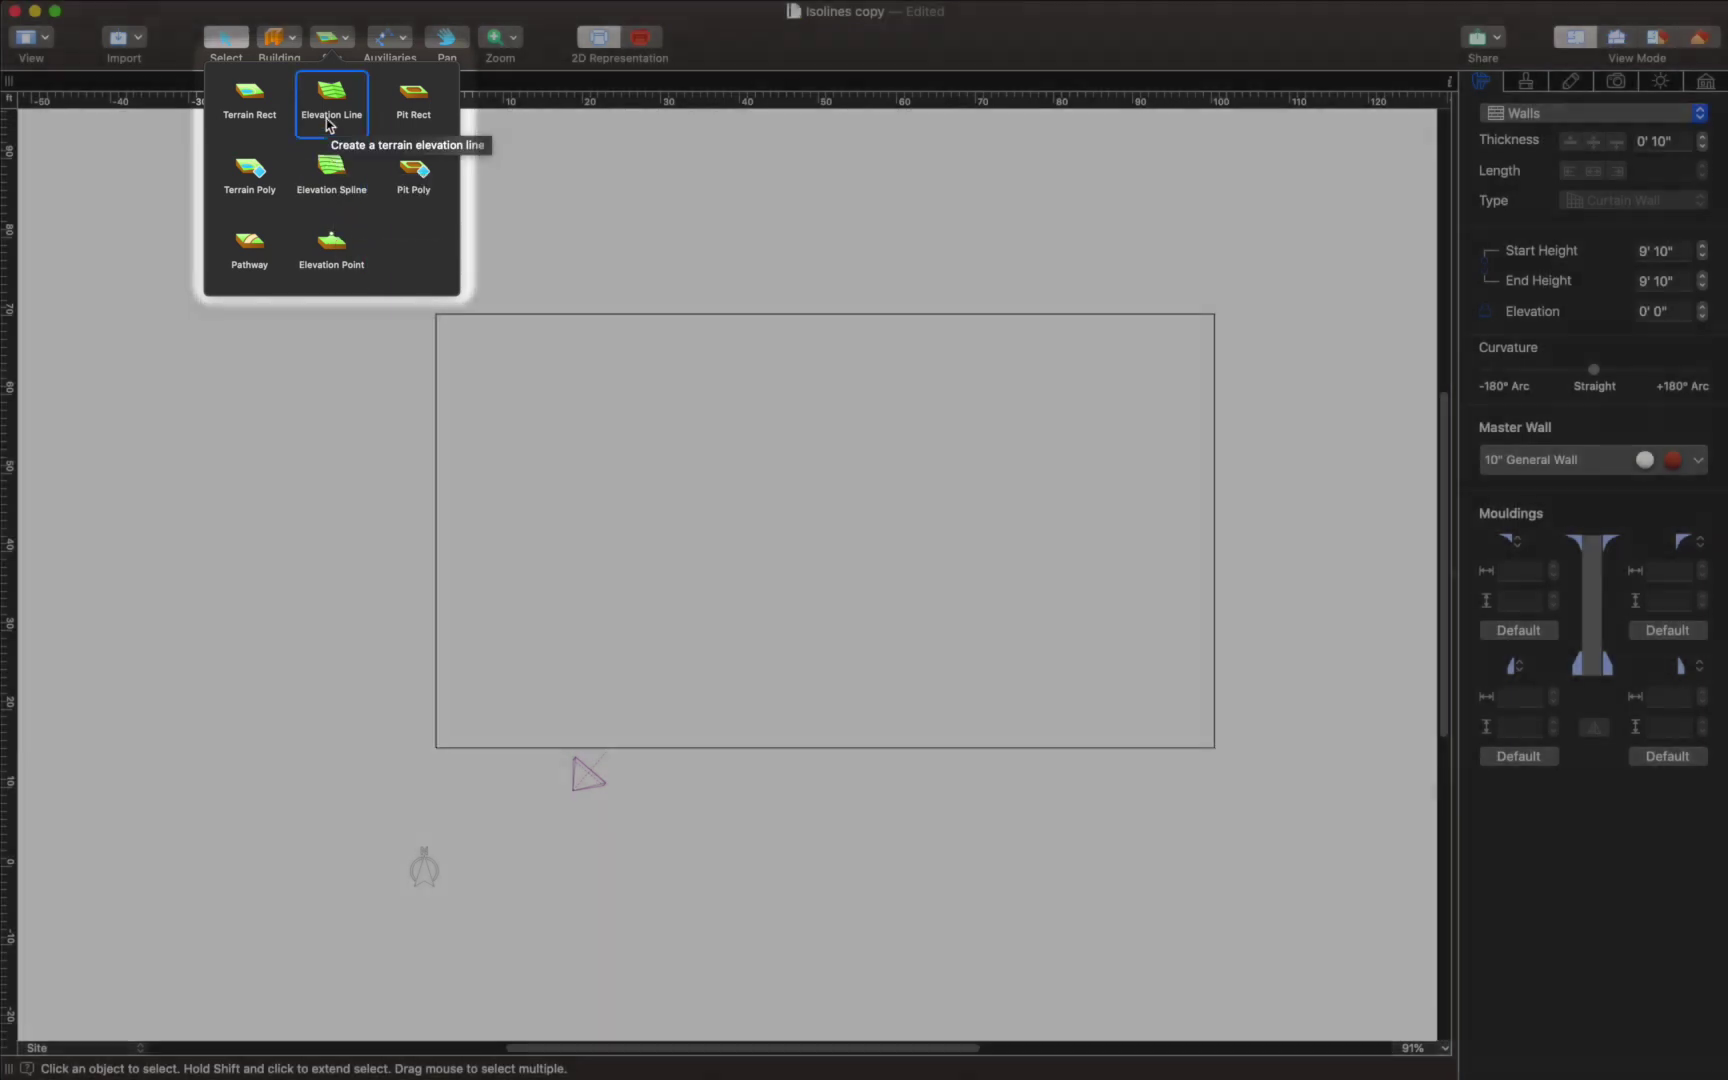
Draw a closed six-corner angular elevation line on the empty Isolines copy site
left_click(332, 100)
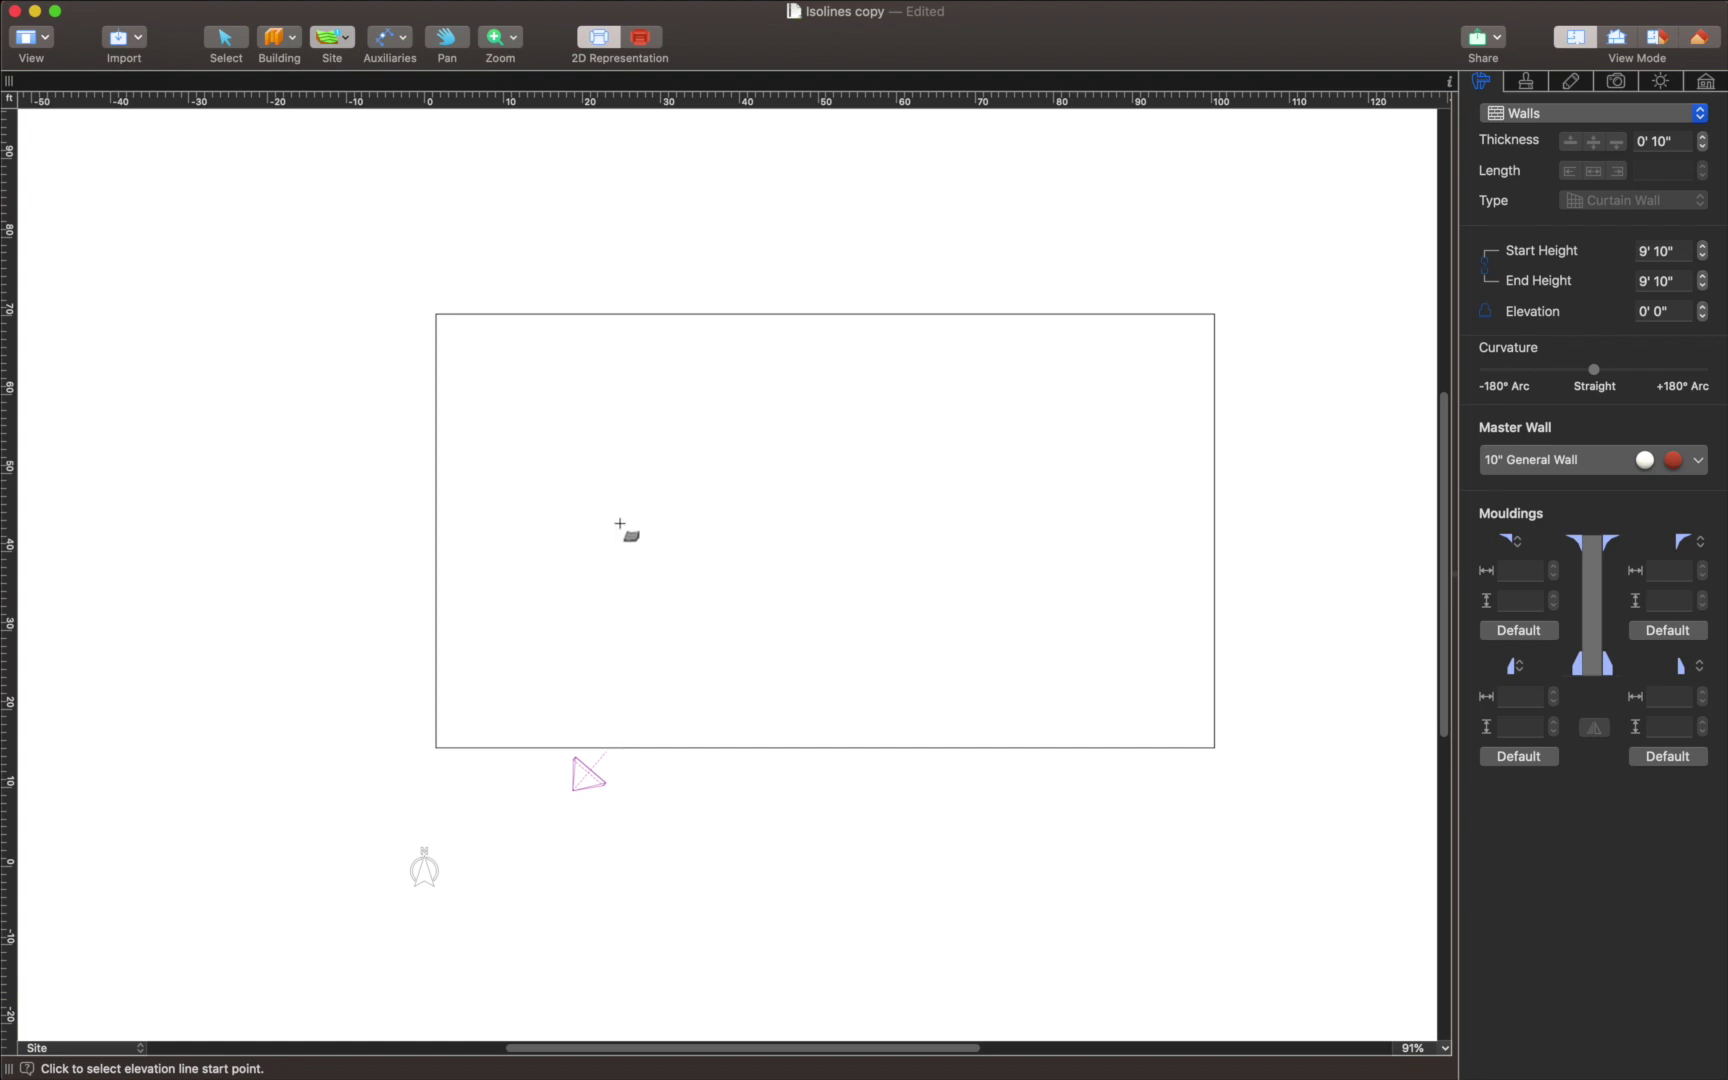
left_click(657, 521)
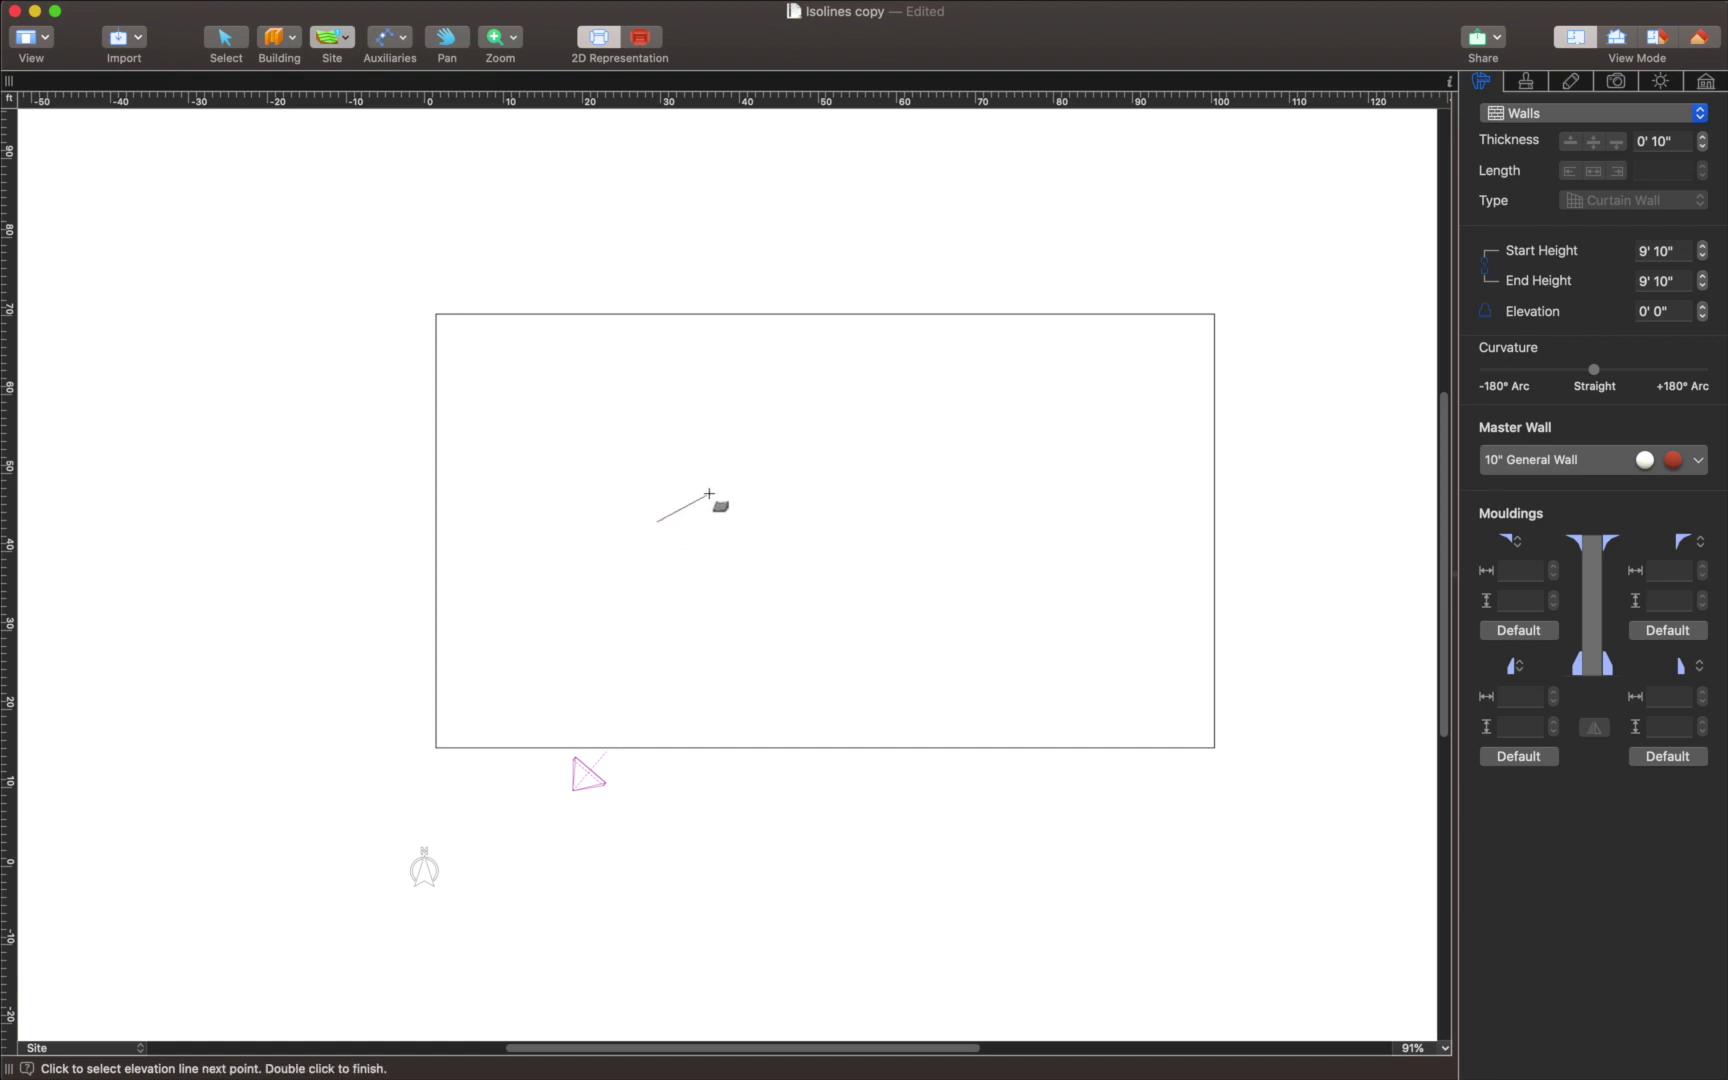
left_click(722, 462)
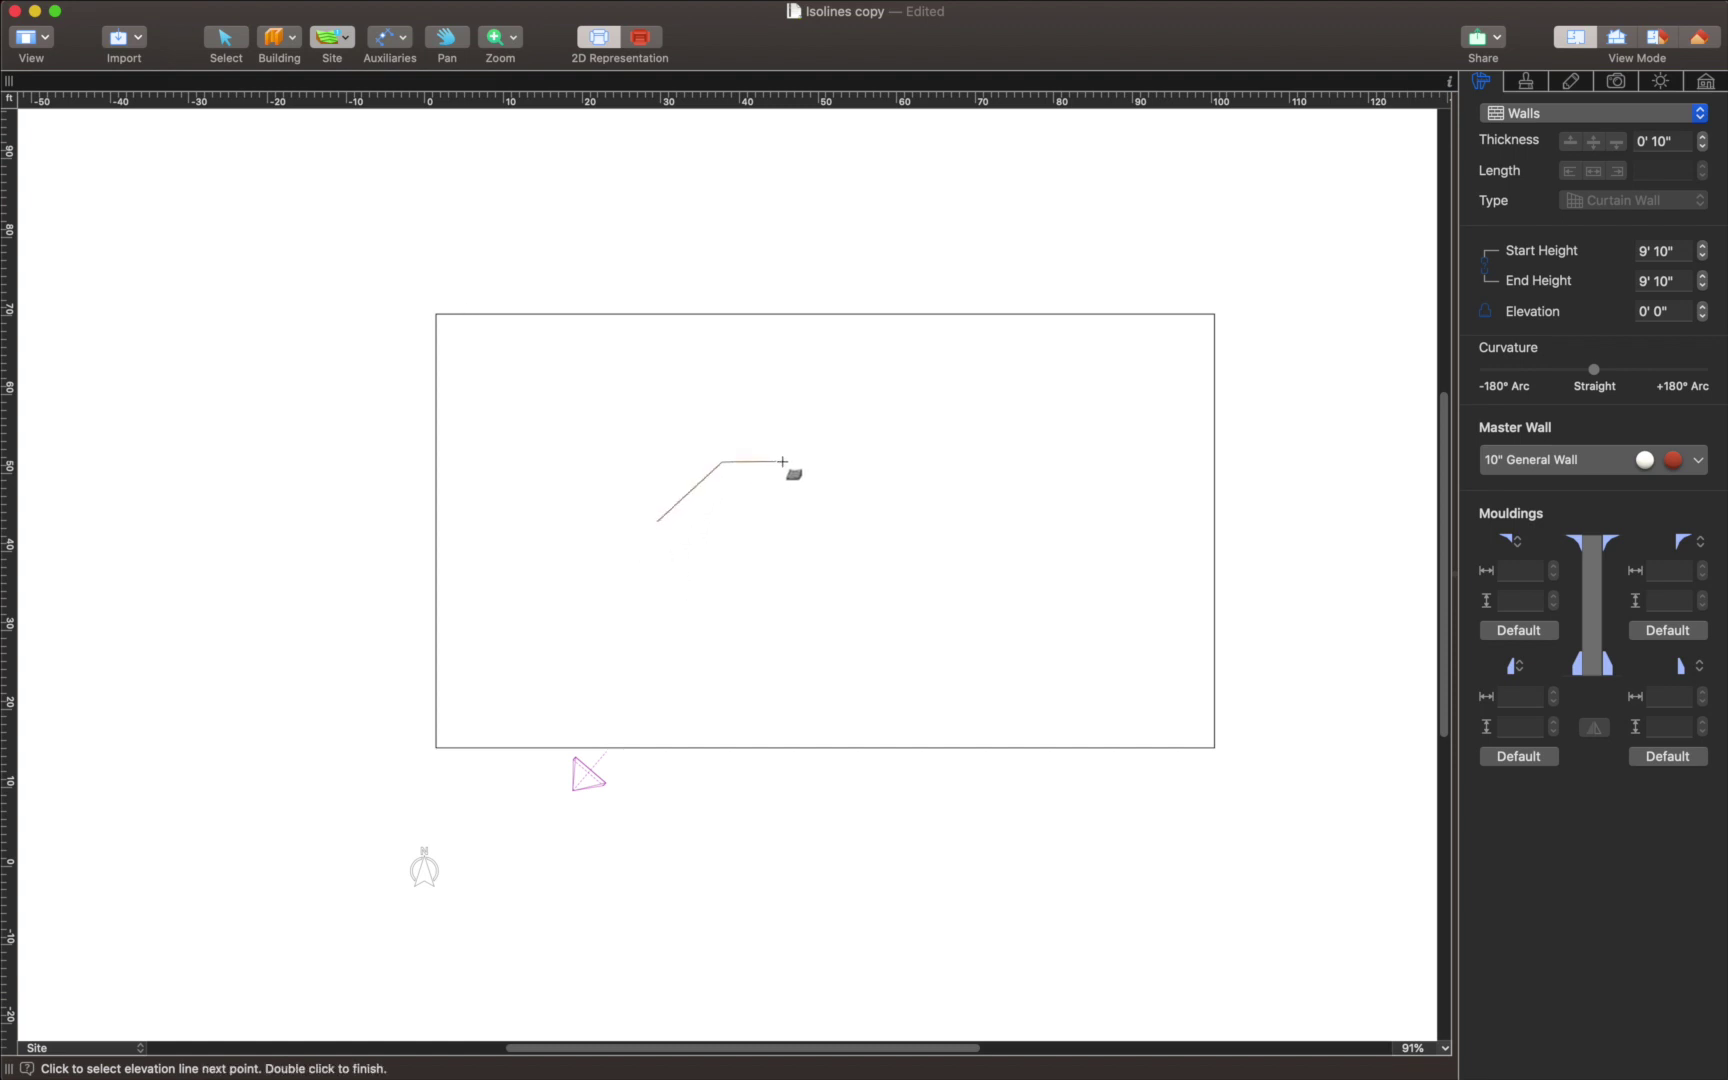
left_click(932, 462)
left_click(988, 506)
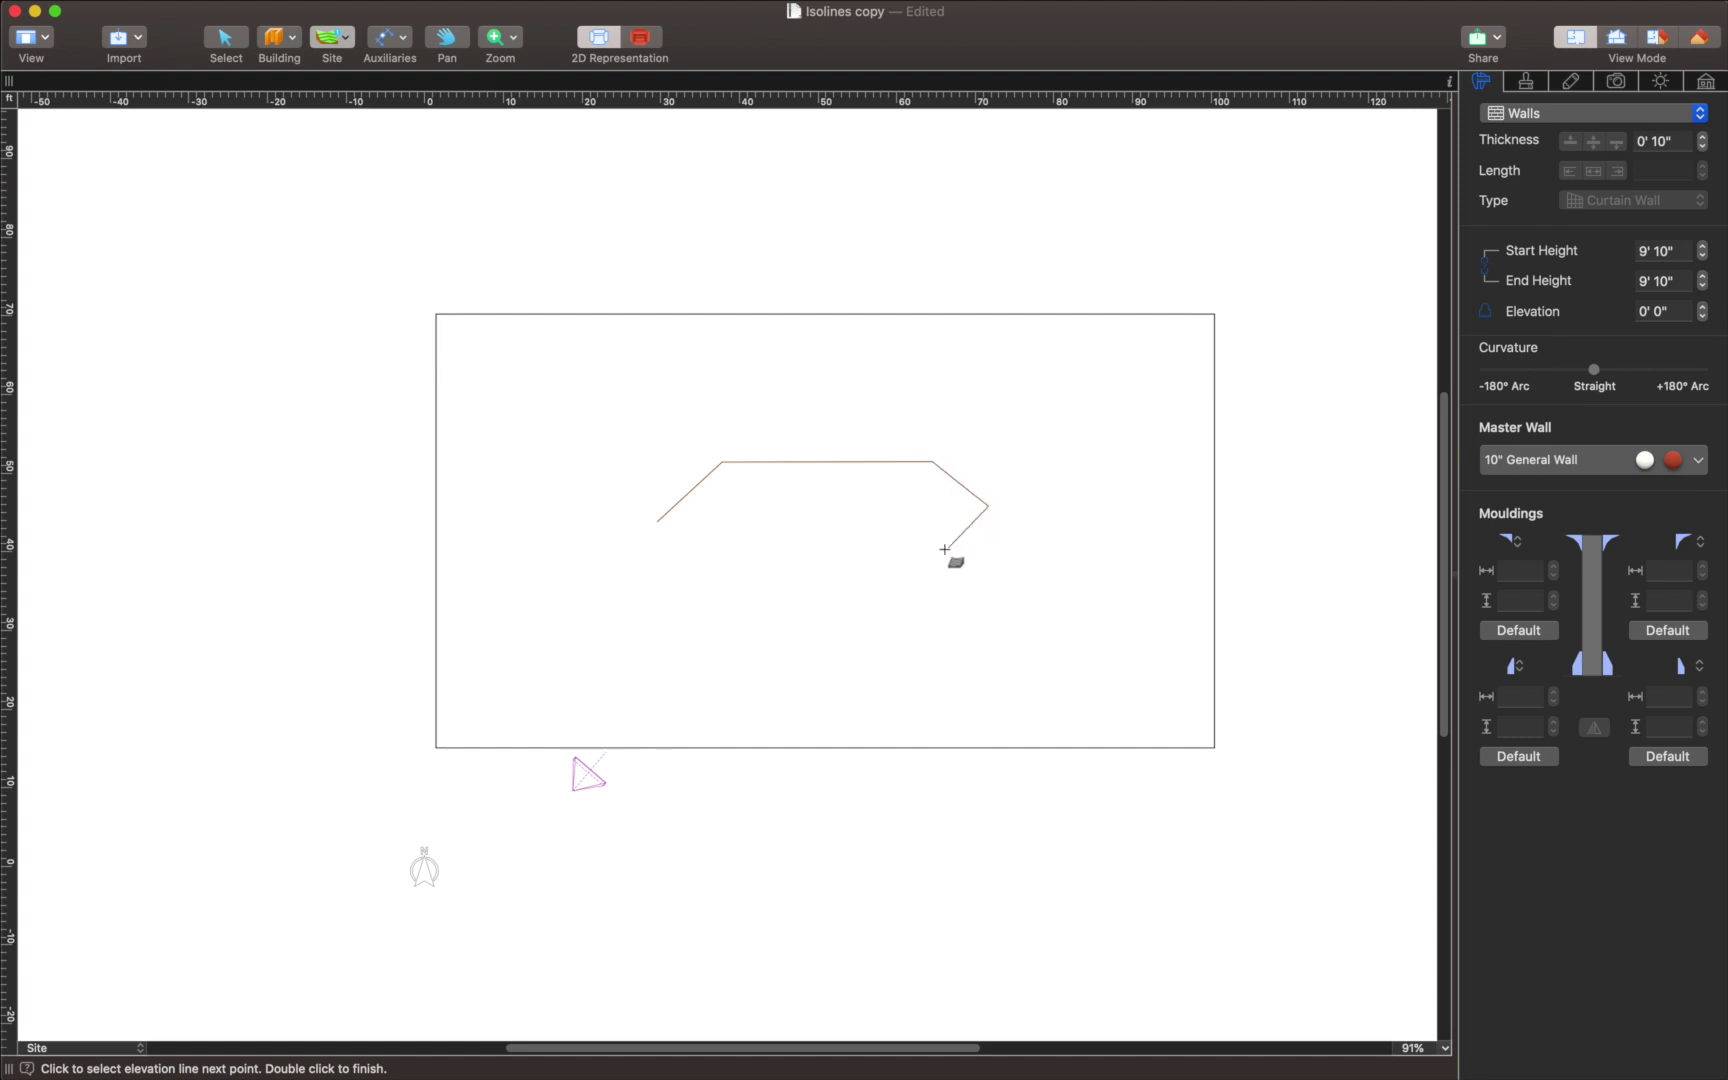
left_click(928, 567)
double_click(658, 520)
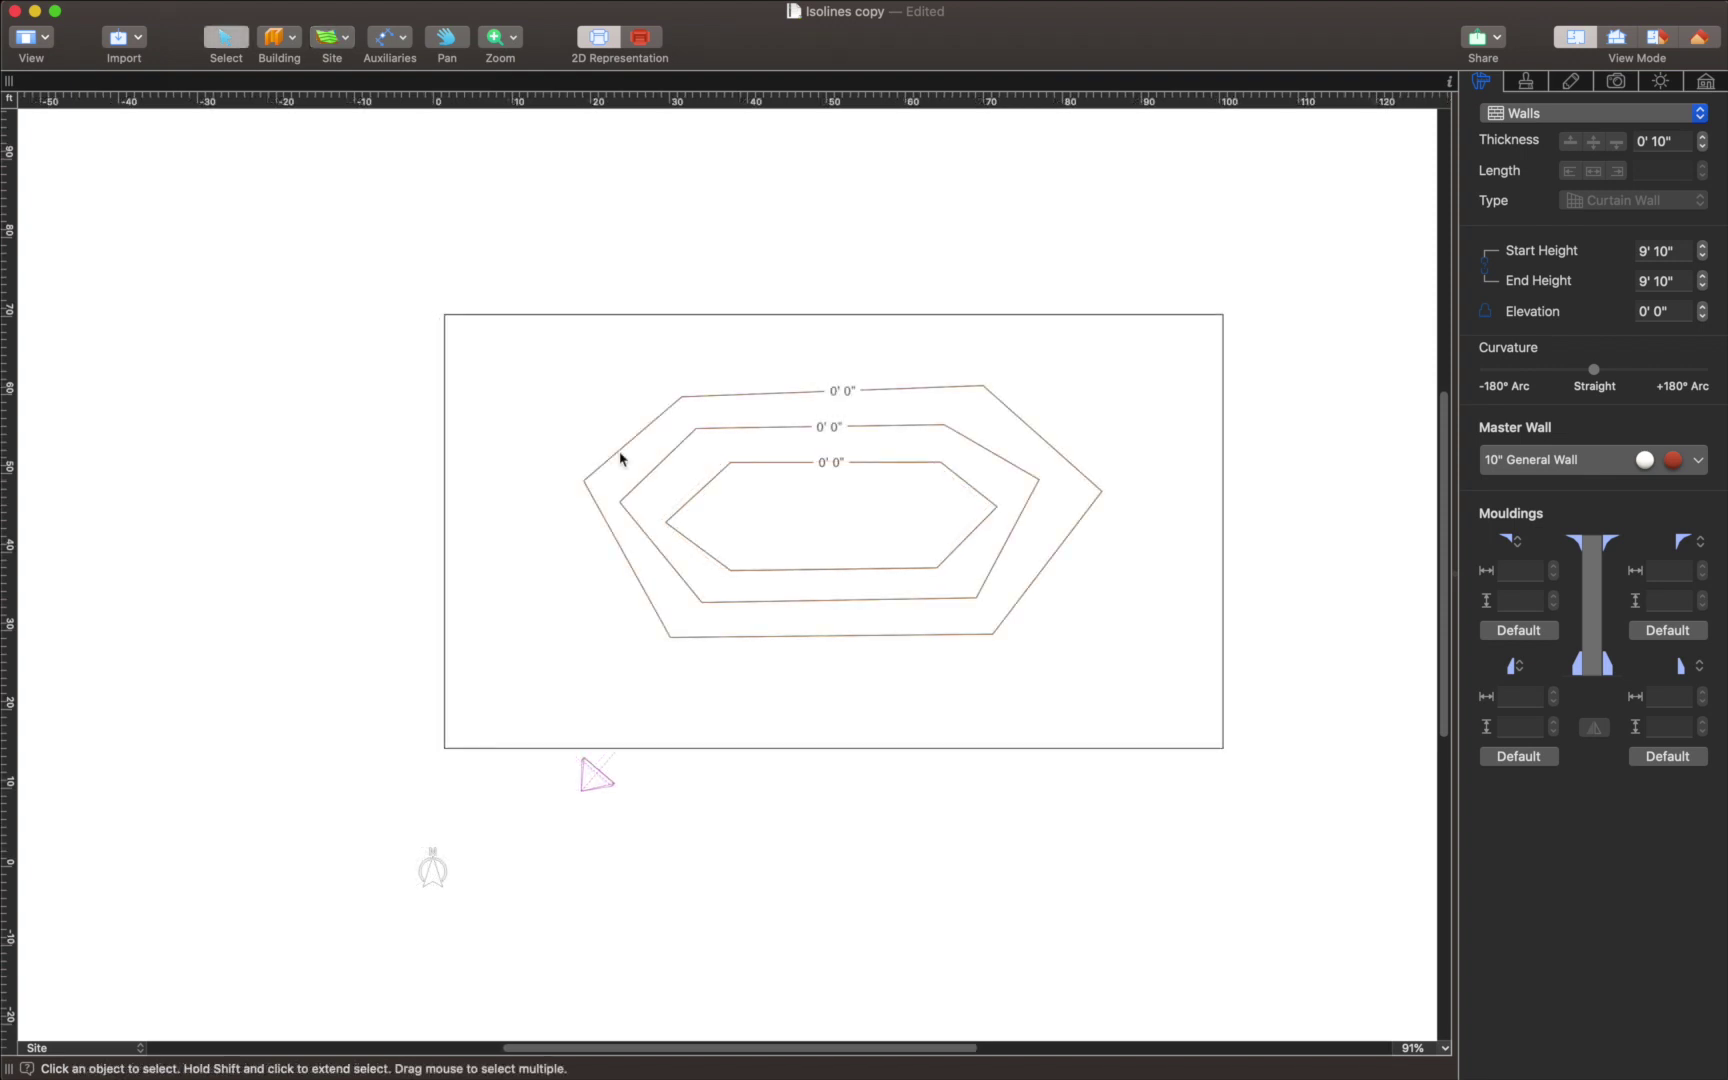
Raise the label font size on the outer, middle and inner contour lines
left_click(851, 391)
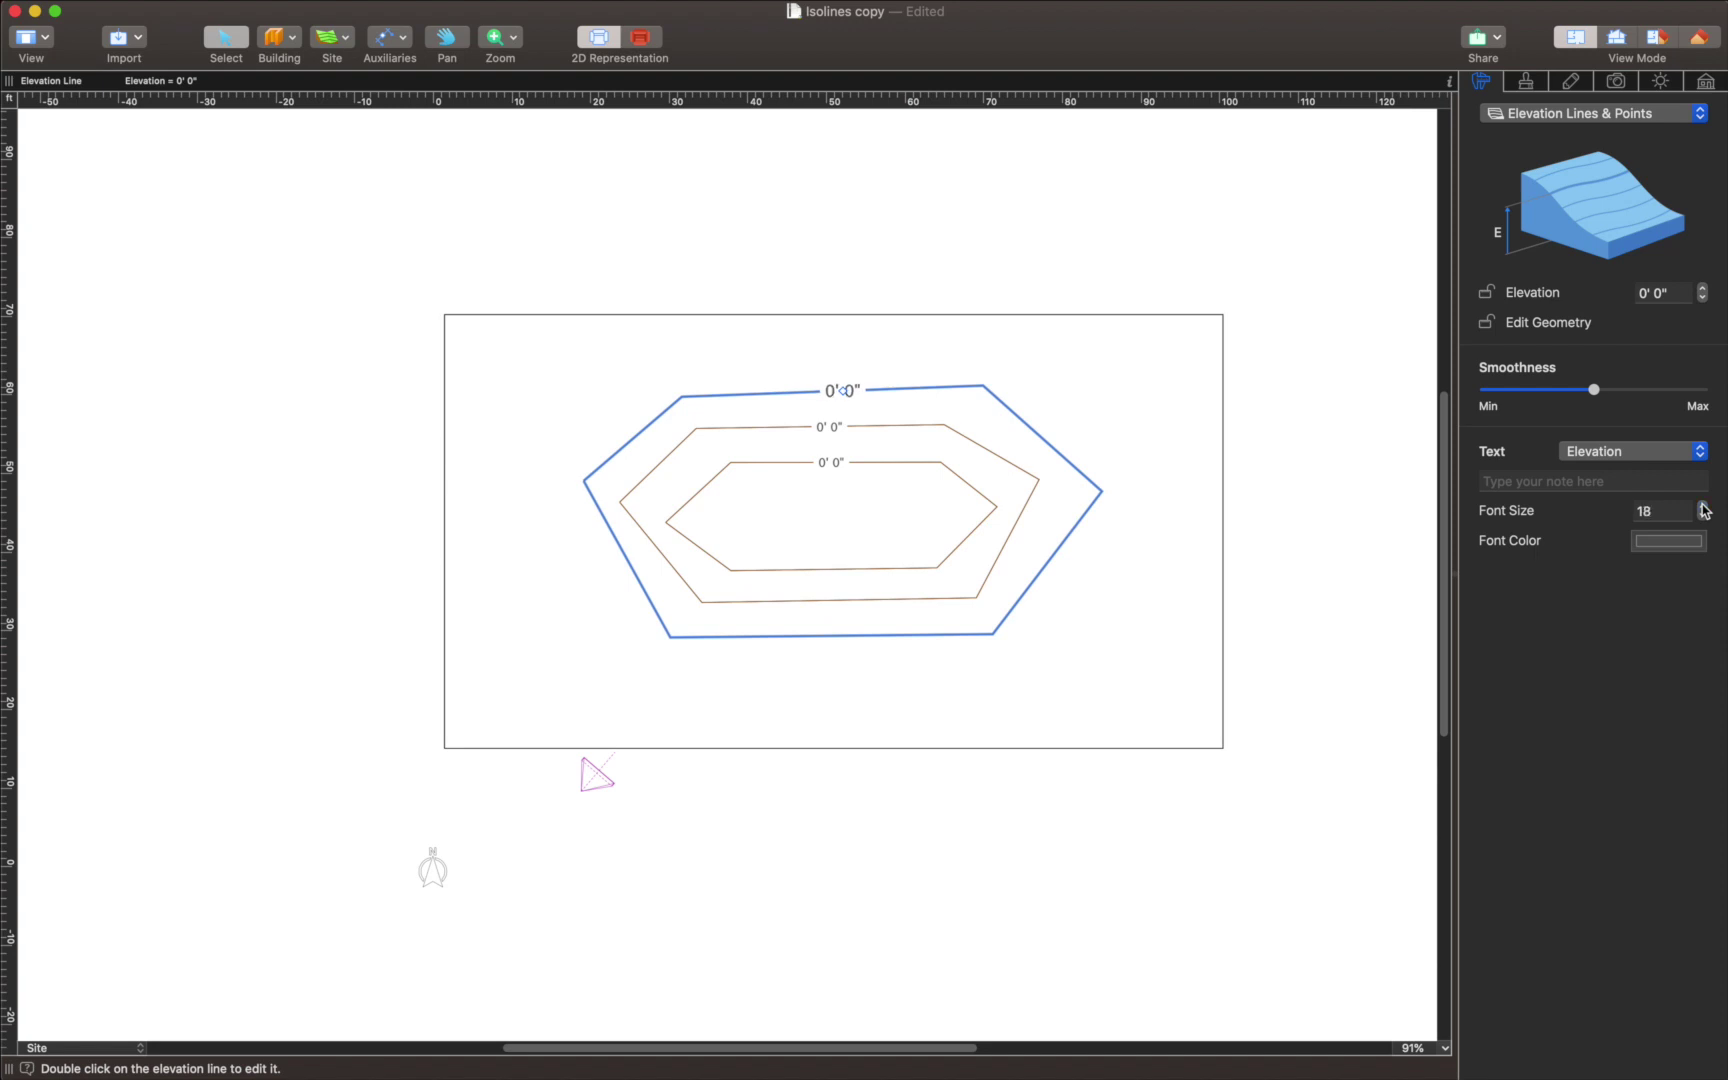
left_click(832, 430)
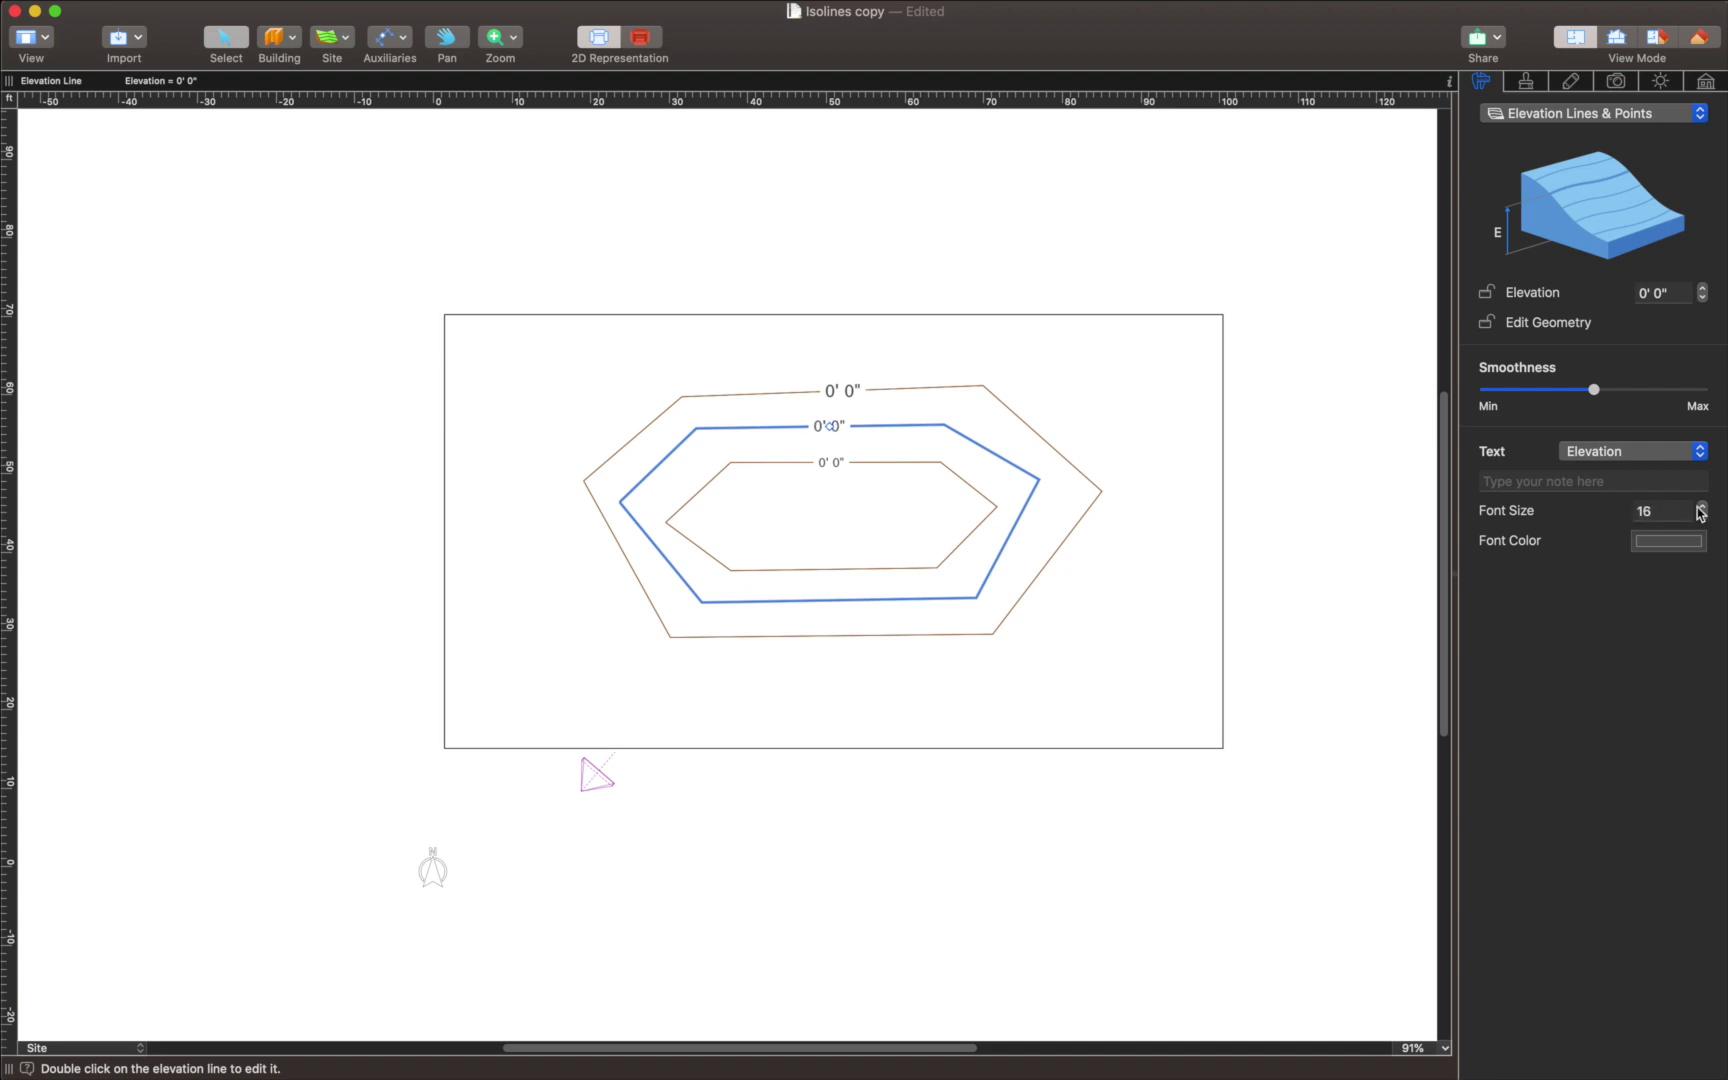
left_click(980, 480)
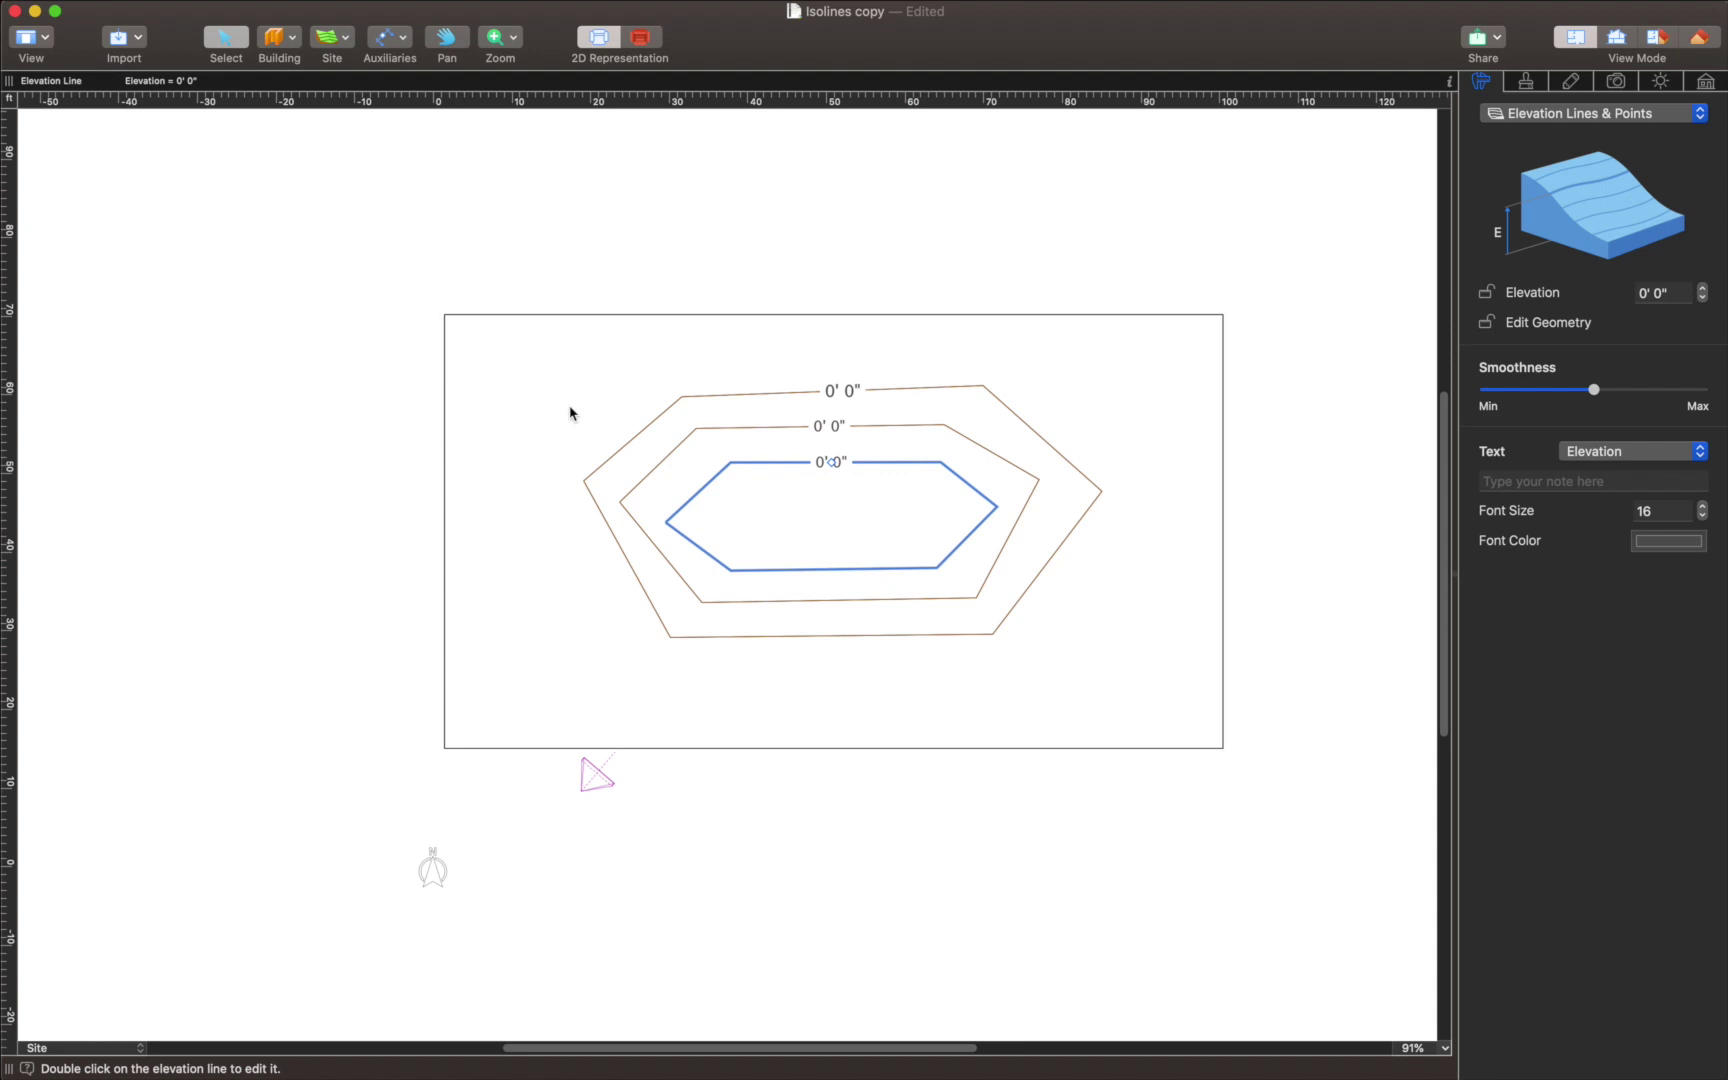
left_click(593, 413)
Bend the outer contour's top and upper-right edges outward into curves
double_click(661, 414)
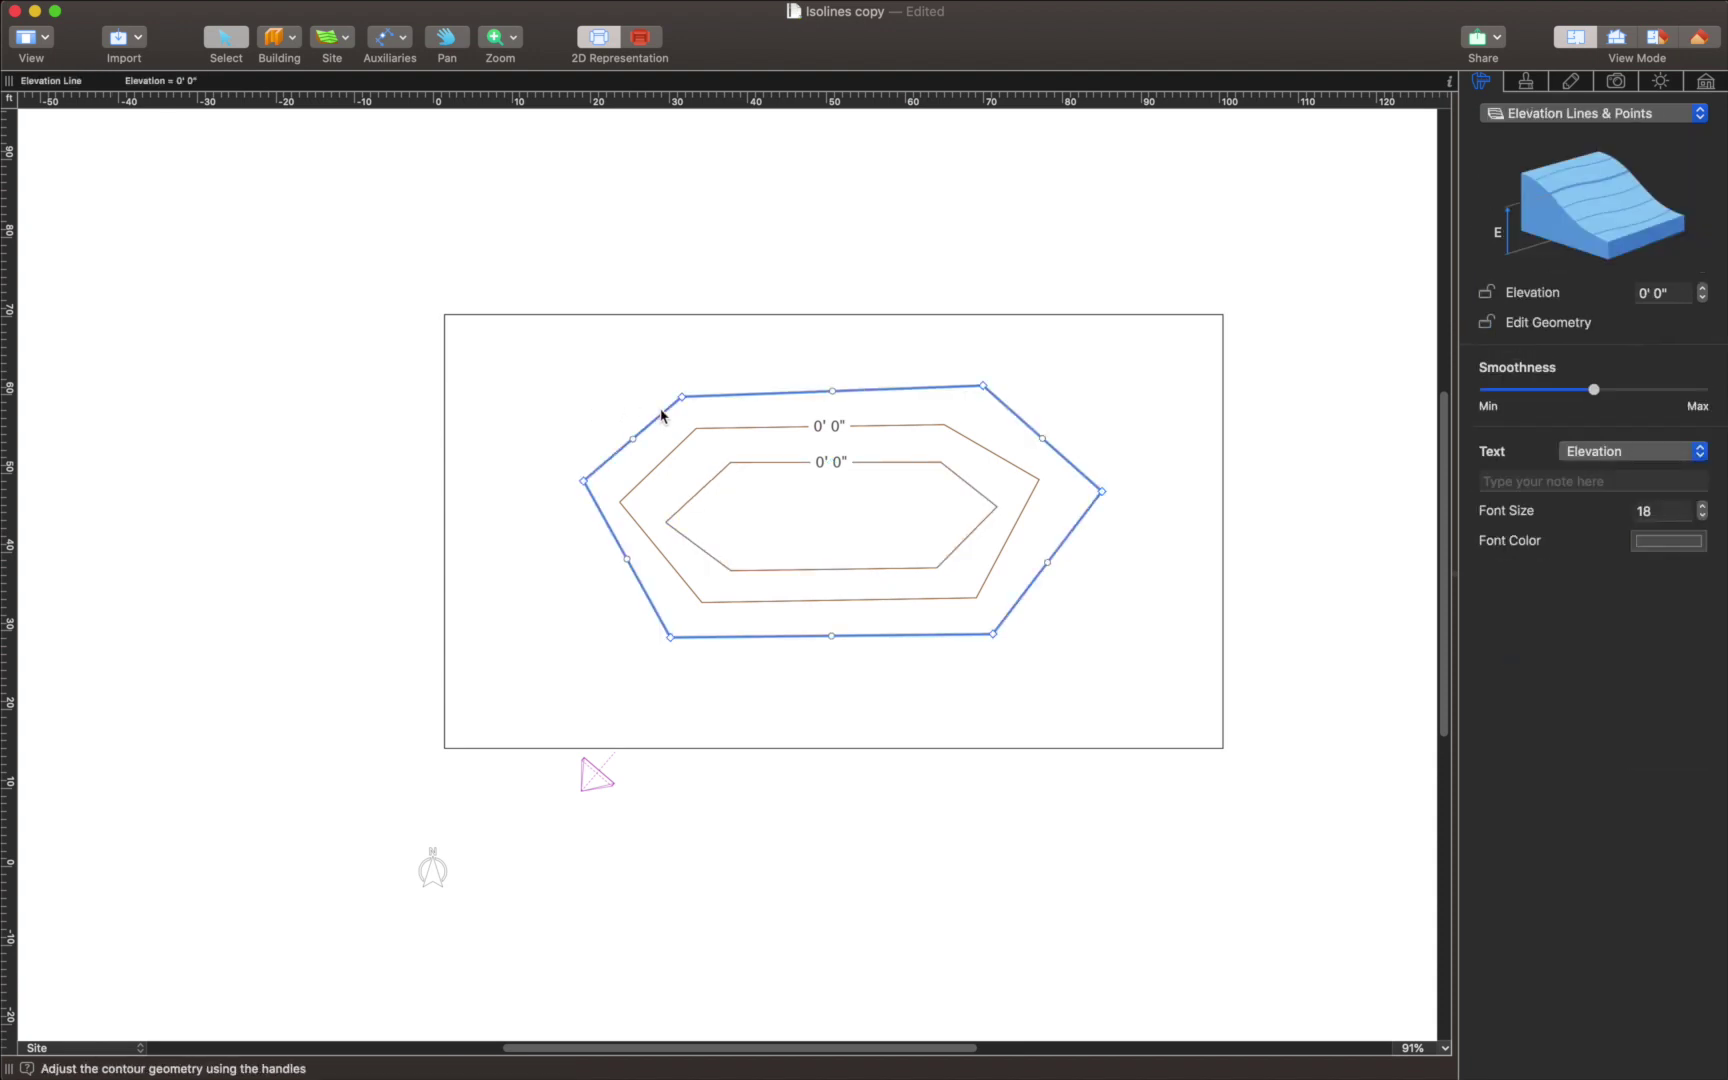
left_click_drag(829, 390, 831, 357)
left_click_drag(1039, 436, 1076, 460)
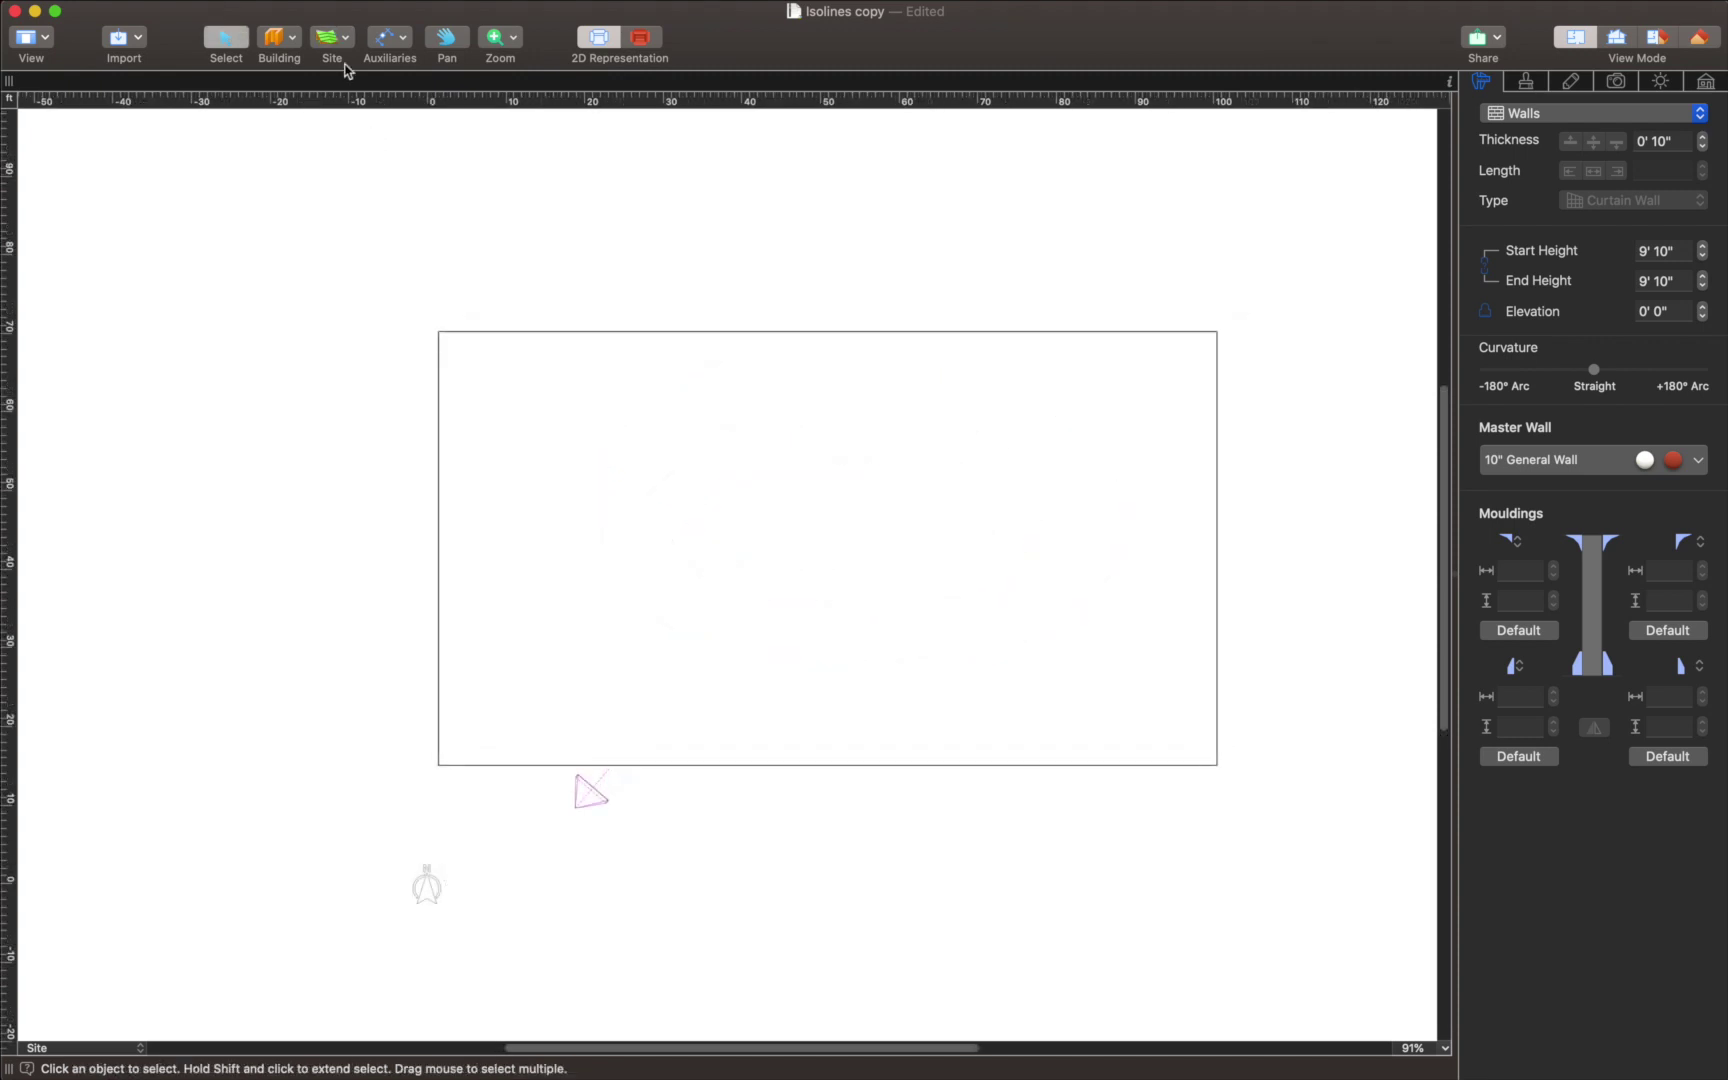
Sketch a closed freeform elevation spline near the site centre
left_click(347, 48)
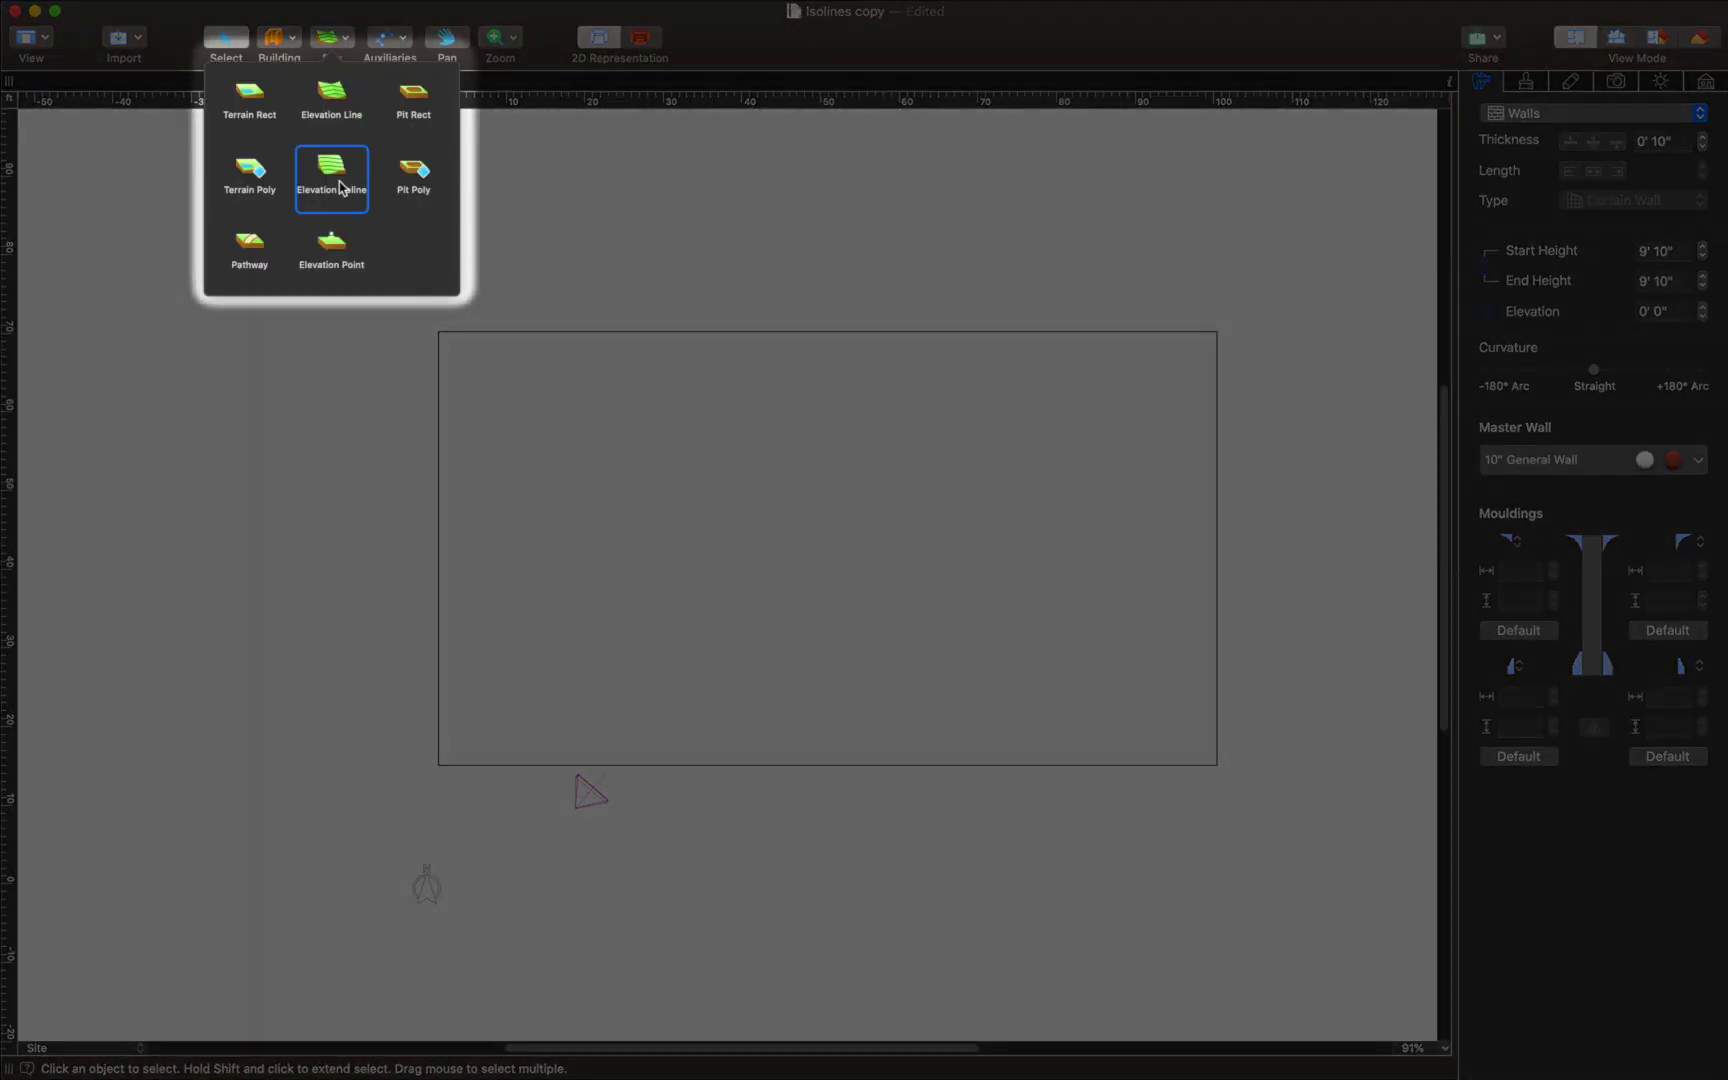
left_click(341, 187)
mouse_move(734, 588)
left_mouse_down()
mouse_move(668, 561)
mouse_move(663, 527)
mouse_move(684, 514)
mouse_move(753, 520)
mouse_move(862, 487)
mouse_move(902, 523)
mouse_move(729, 588)
left_mouse_up()
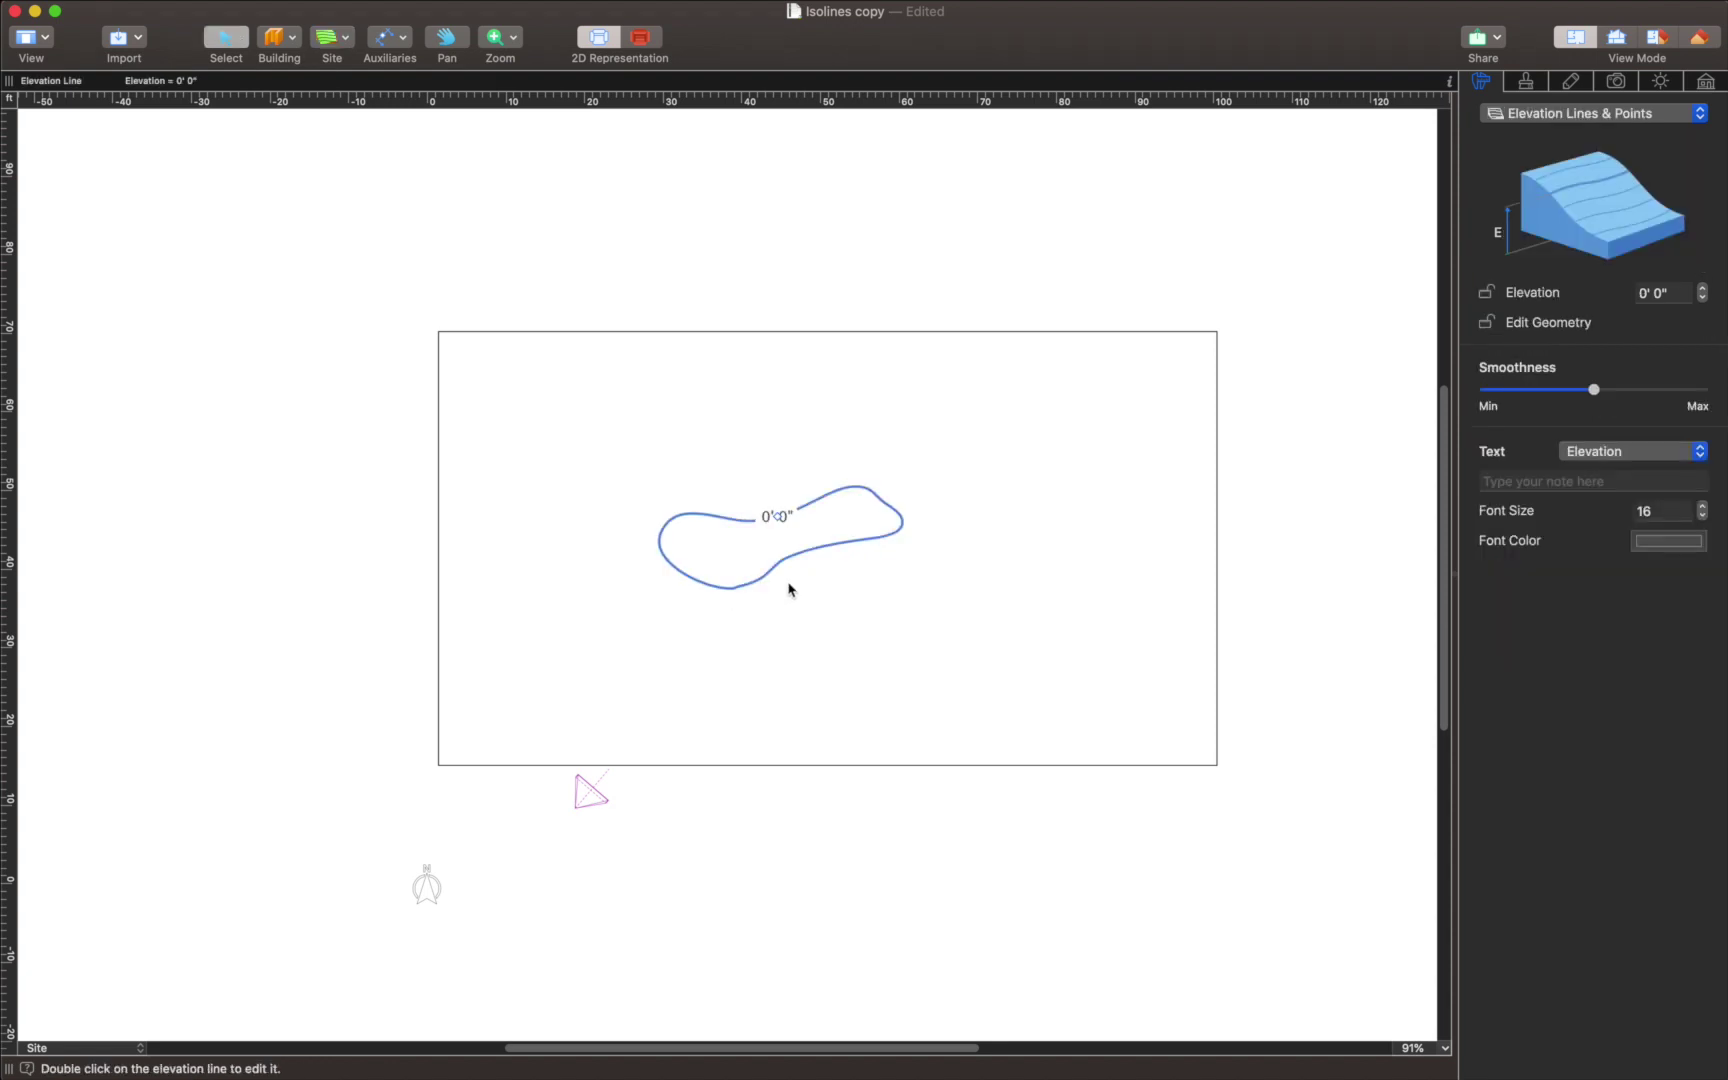
left_click(789, 589)
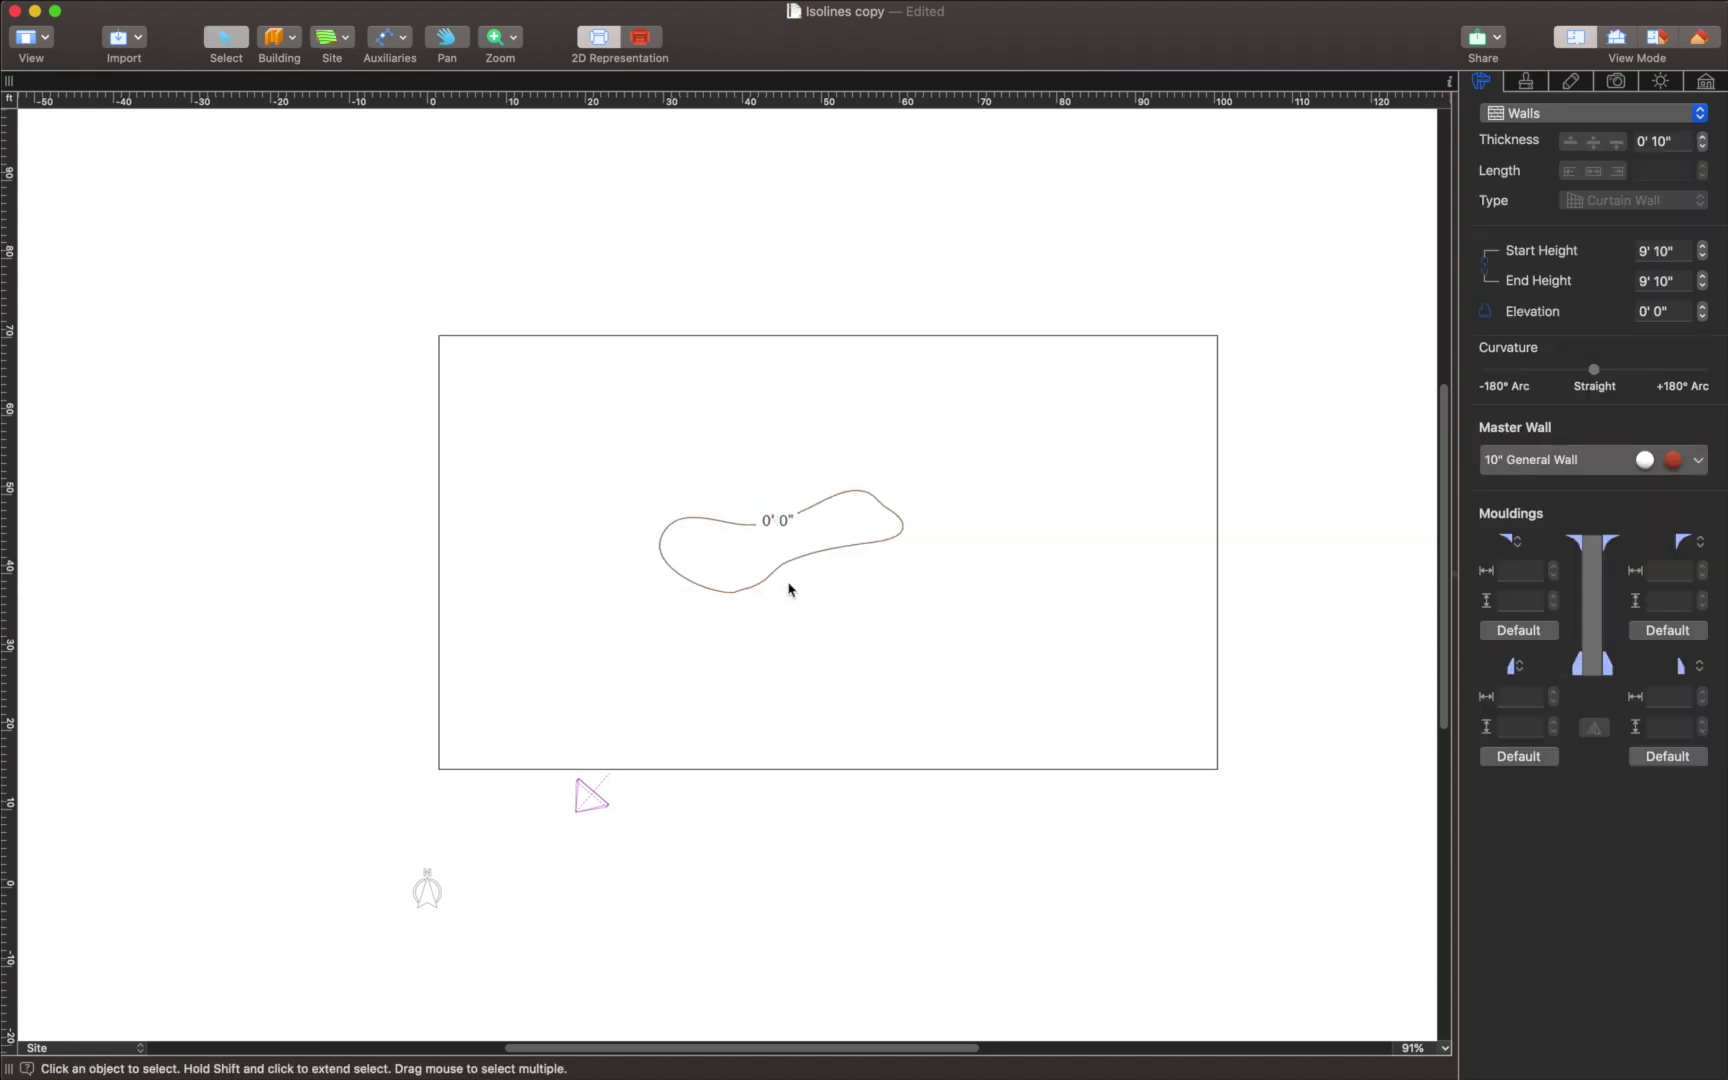
Sketch a larger freeform elevation spline wrapping around the first one
left_click(336, 48)
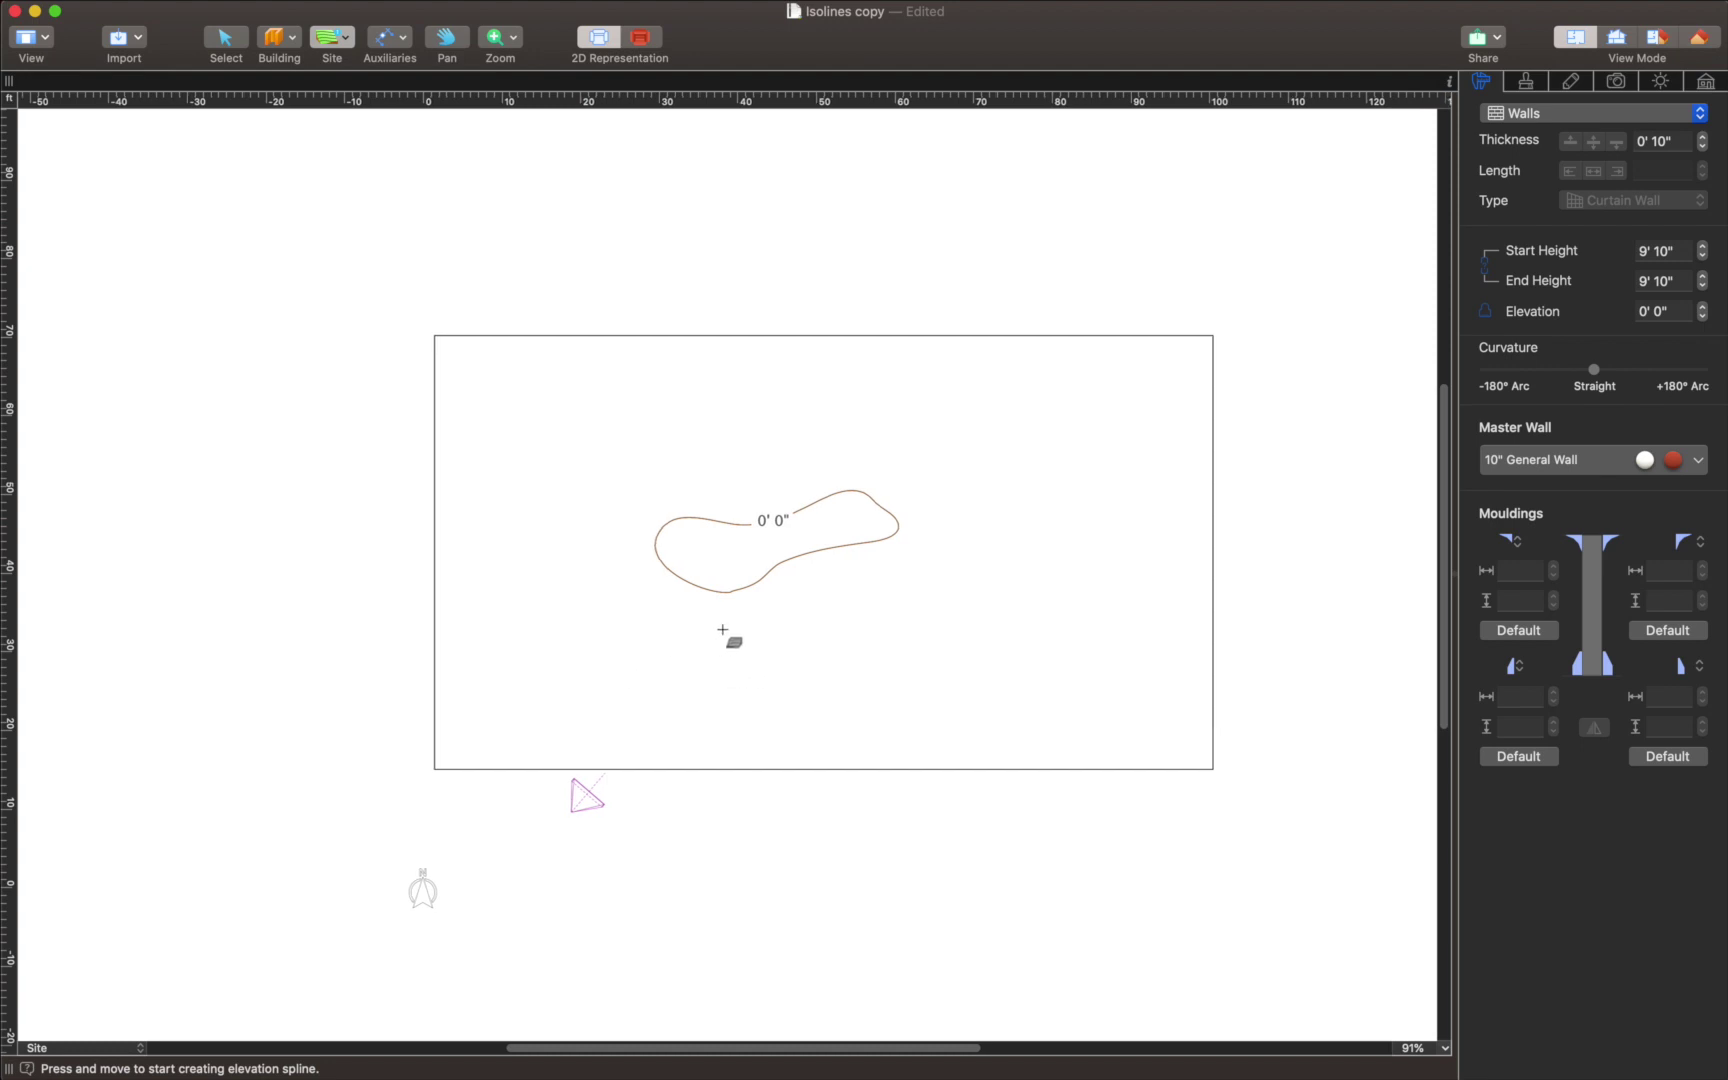
mouse_move(722, 630)
left_mouse_down()
mouse_move(632, 585)
mouse_move(612, 546)
mouse_move(631, 509)
mouse_move(771, 466)
mouse_move(884, 478)
mouse_move(950, 533)
mouse_move(779, 555)
mouse_move(722, 632)
left_mouse_up()
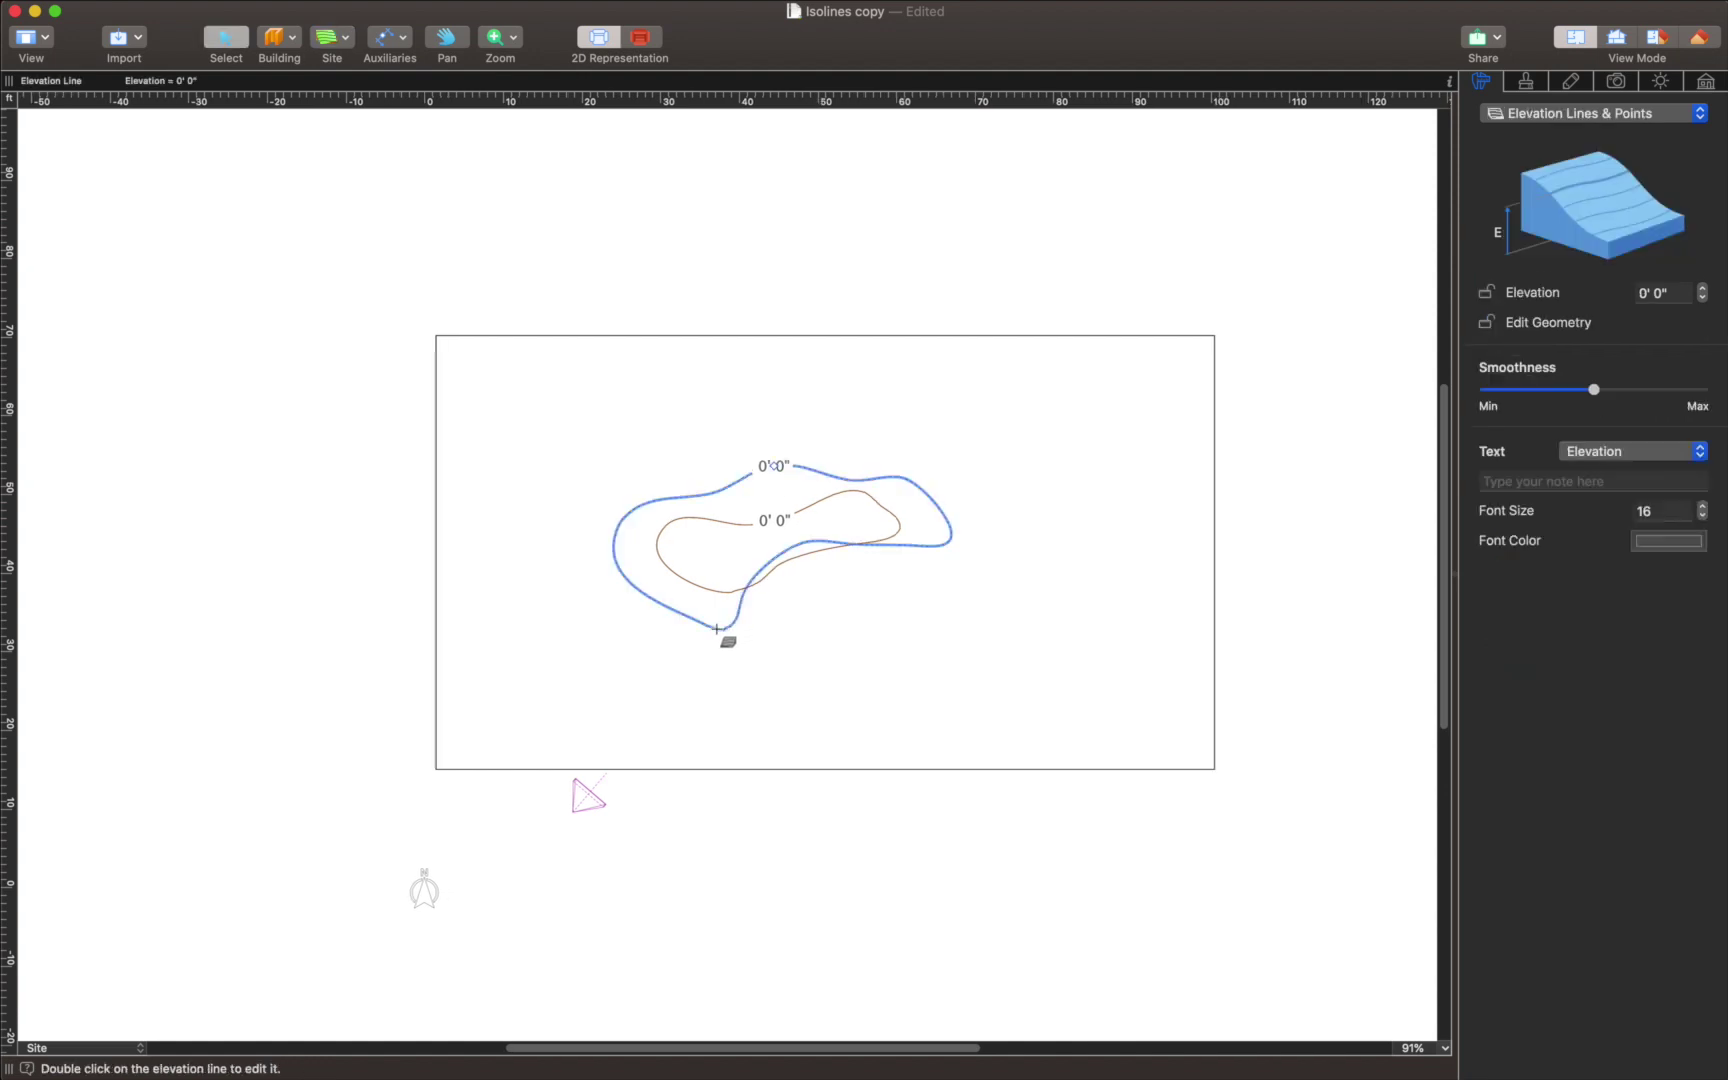
scroll(872, 566, "left", 1)
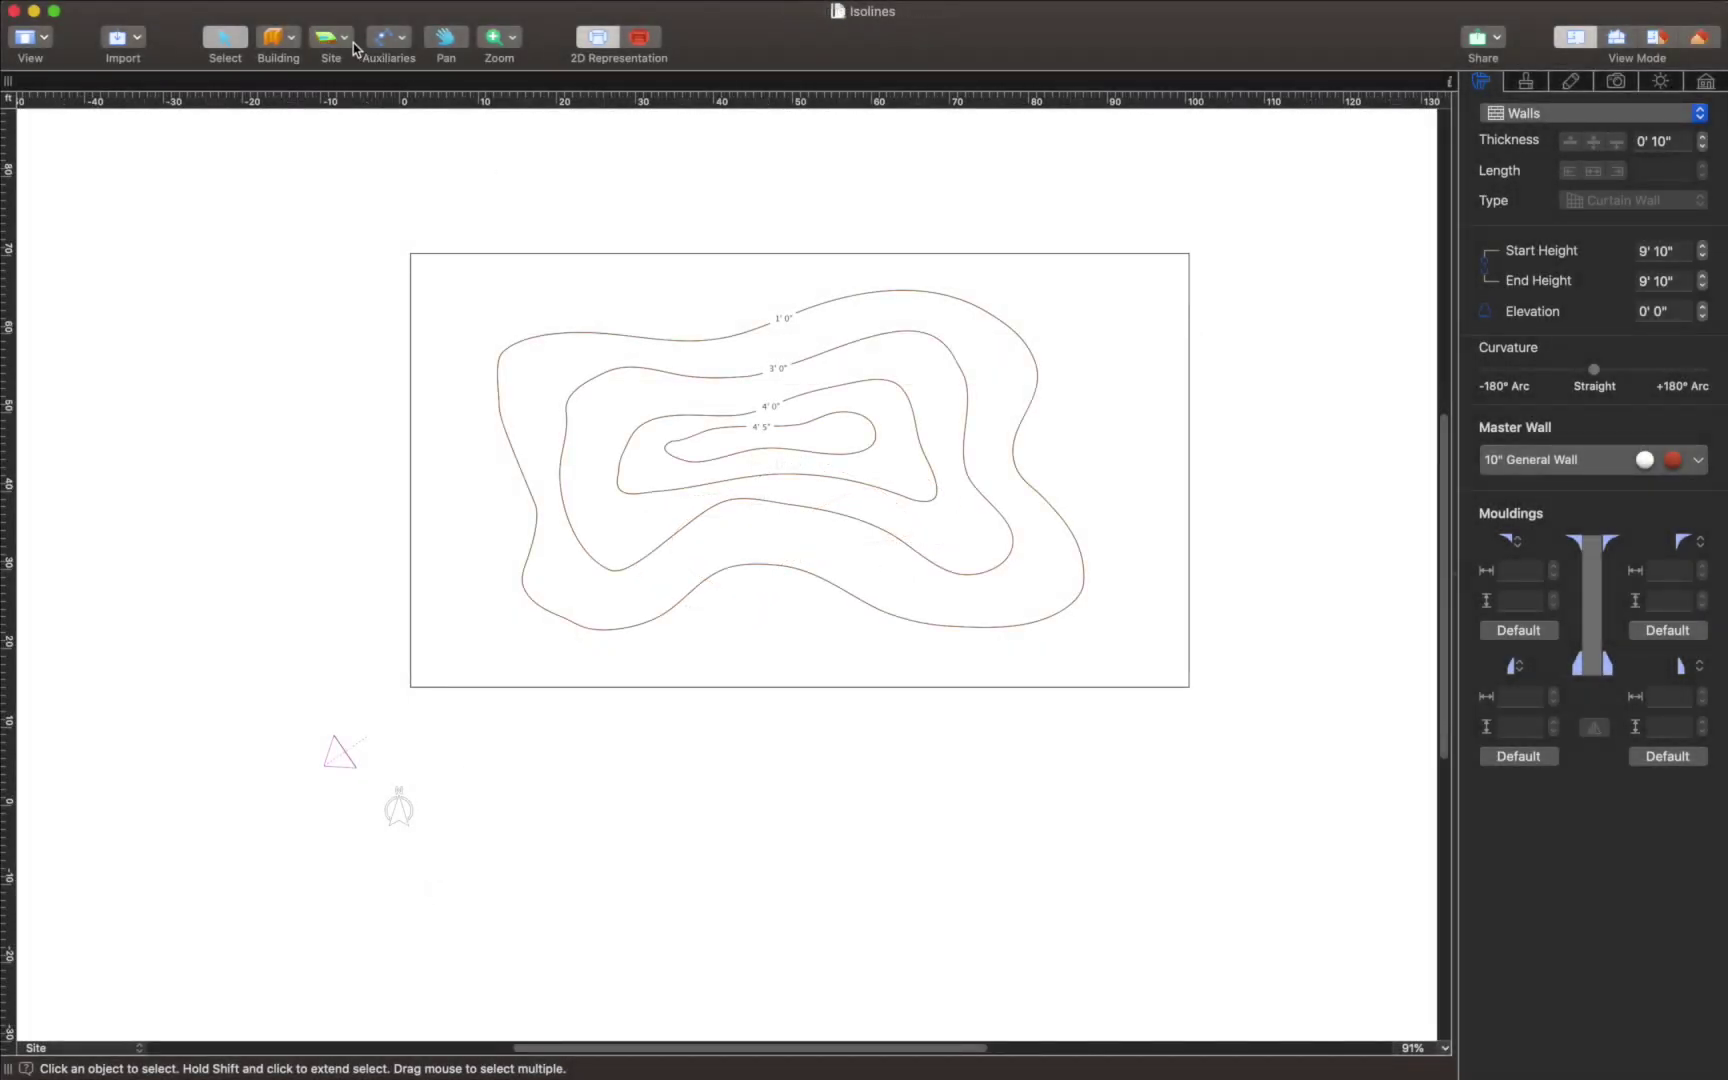
Place an elevation point inside the innermost contour and set its elevation to 5'
left_click(343, 39)
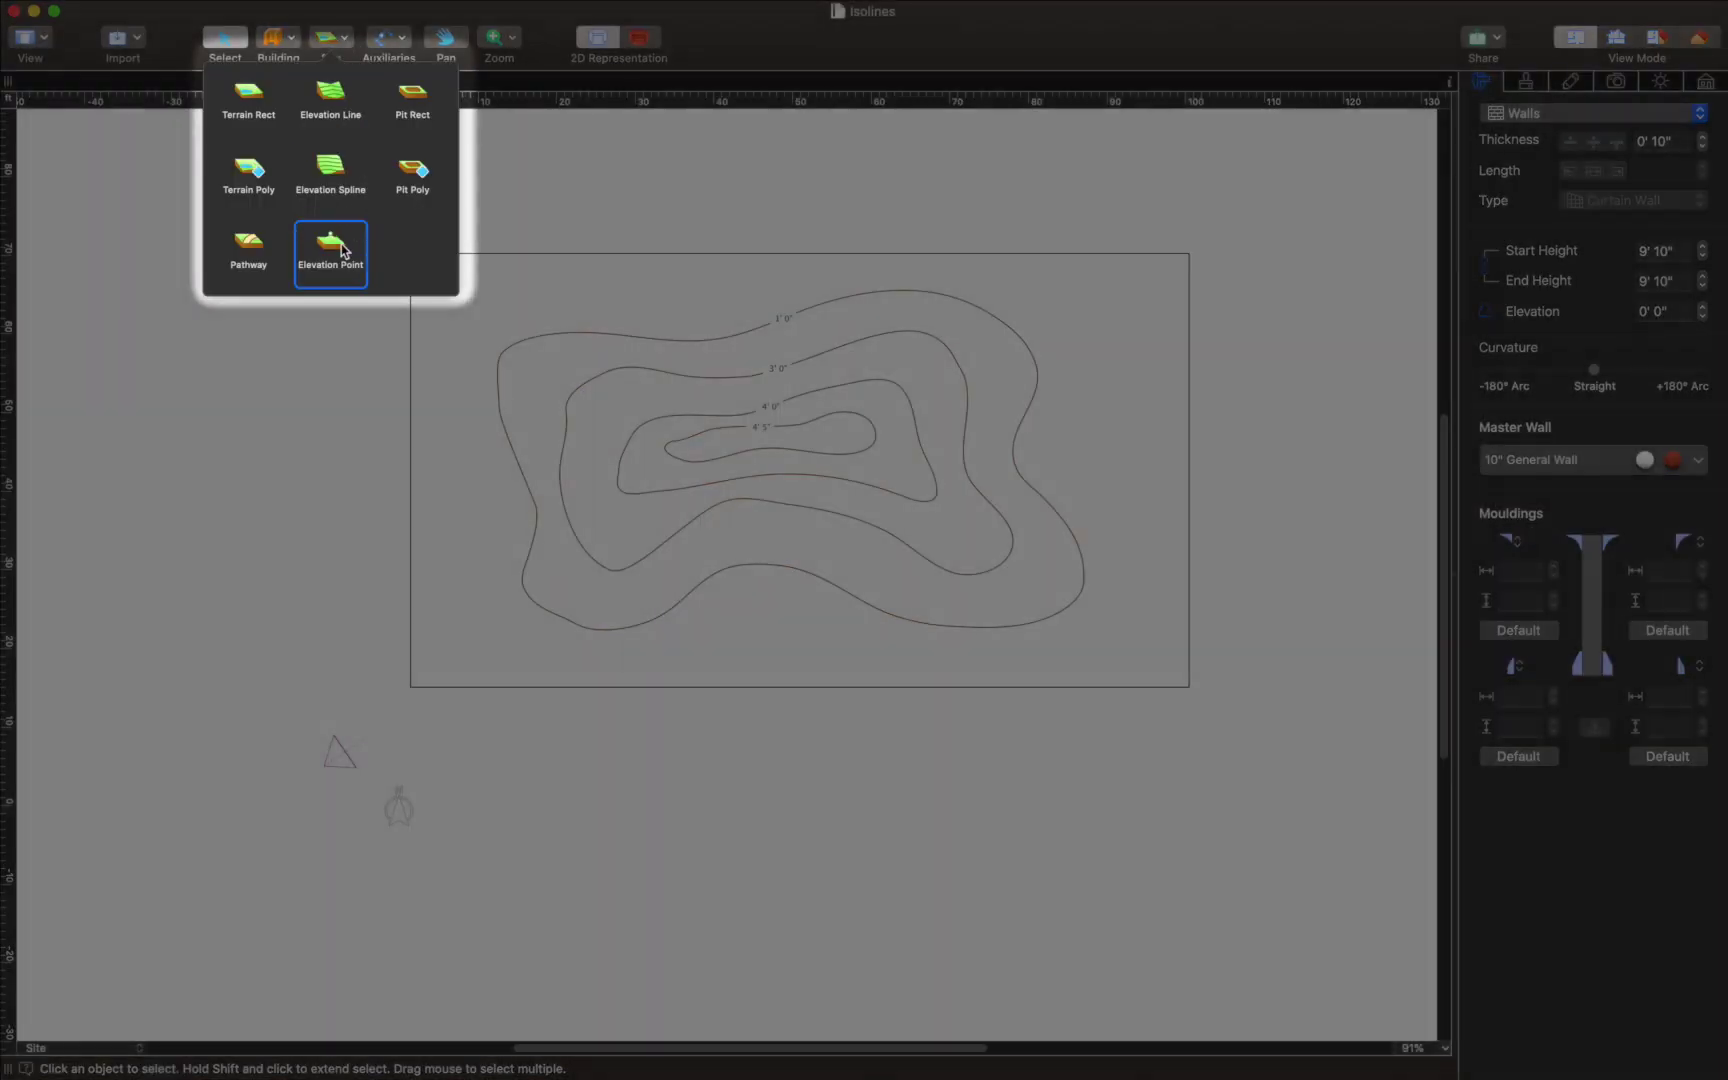
left_click(341, 250)
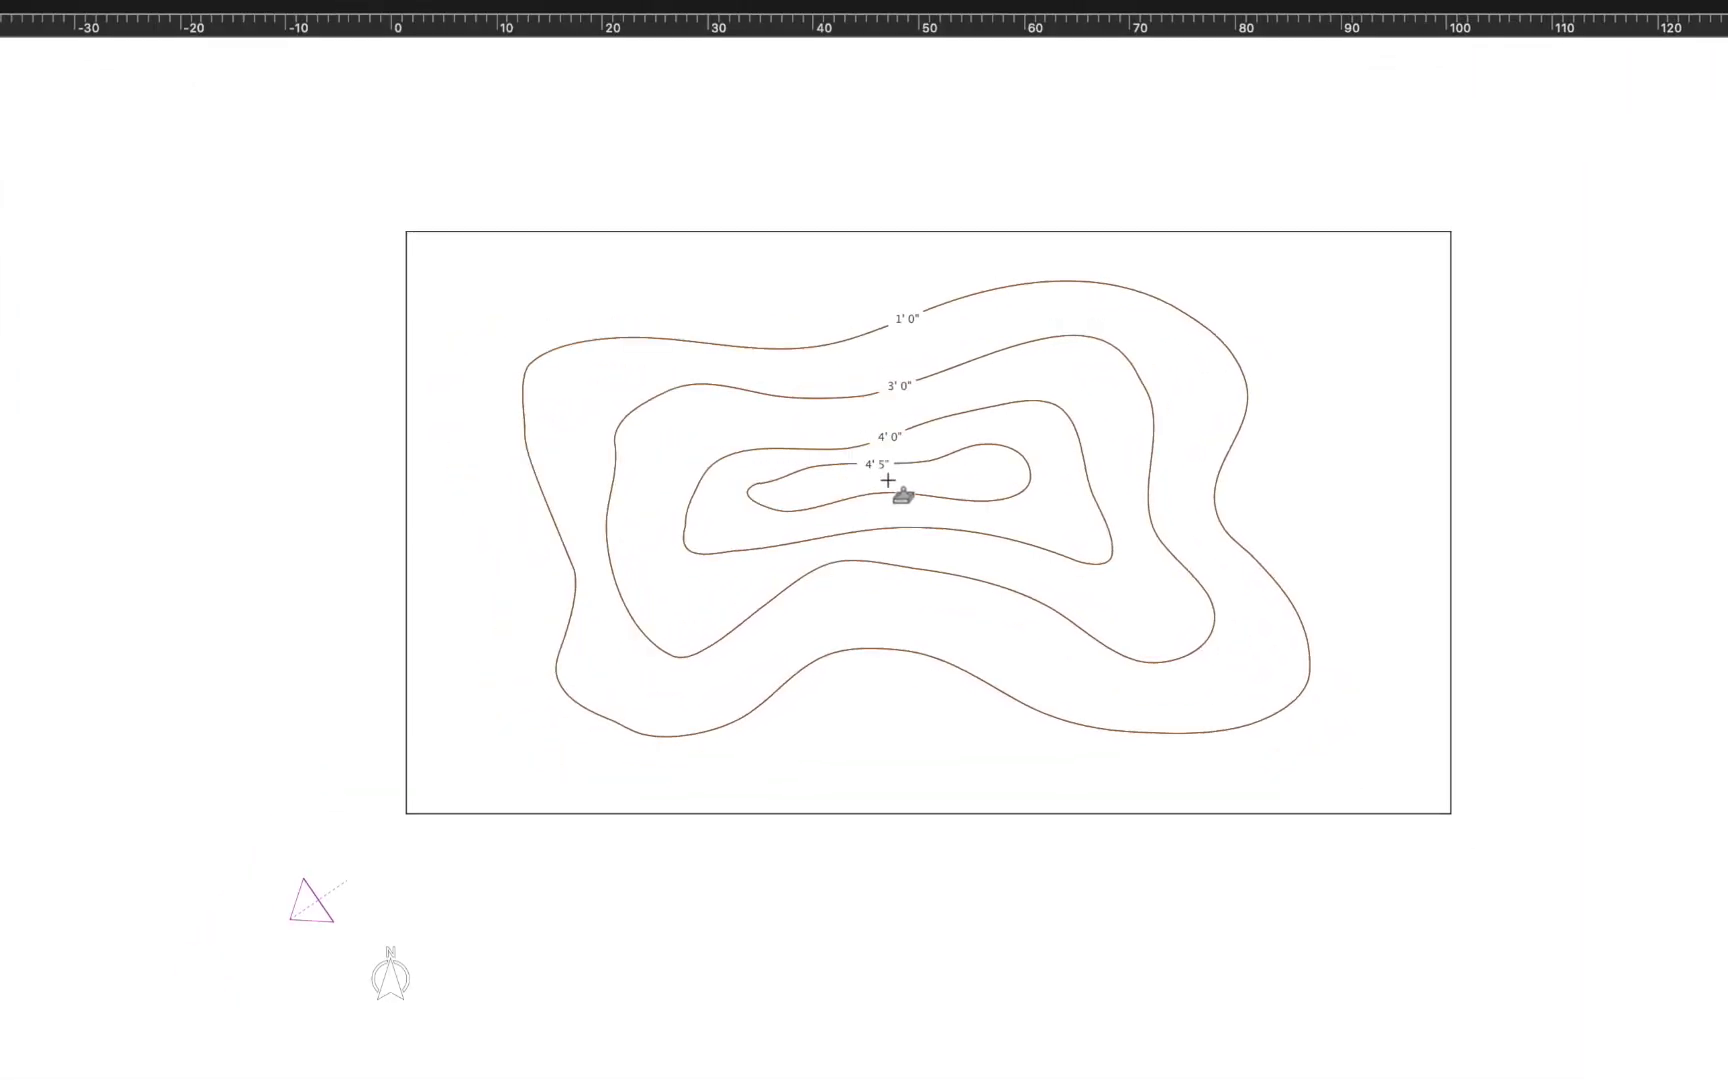
left_click(841, 478)
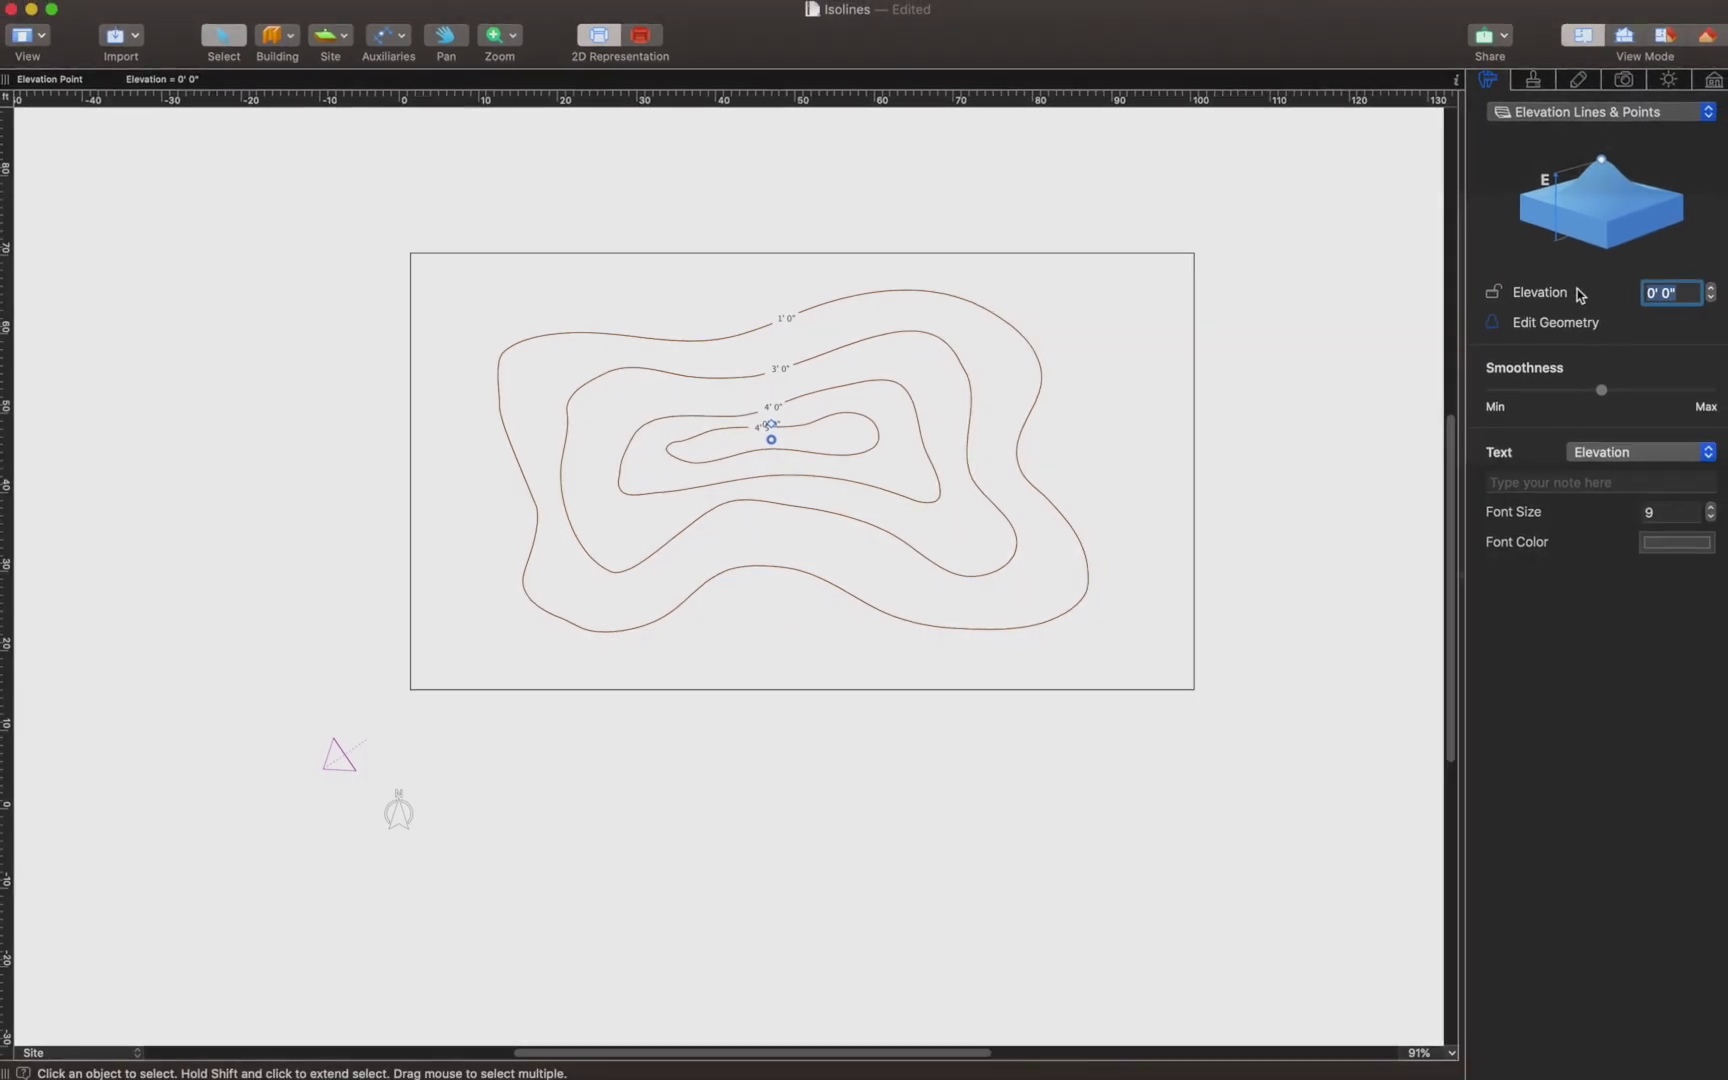
key("BackSpace")
type("5")
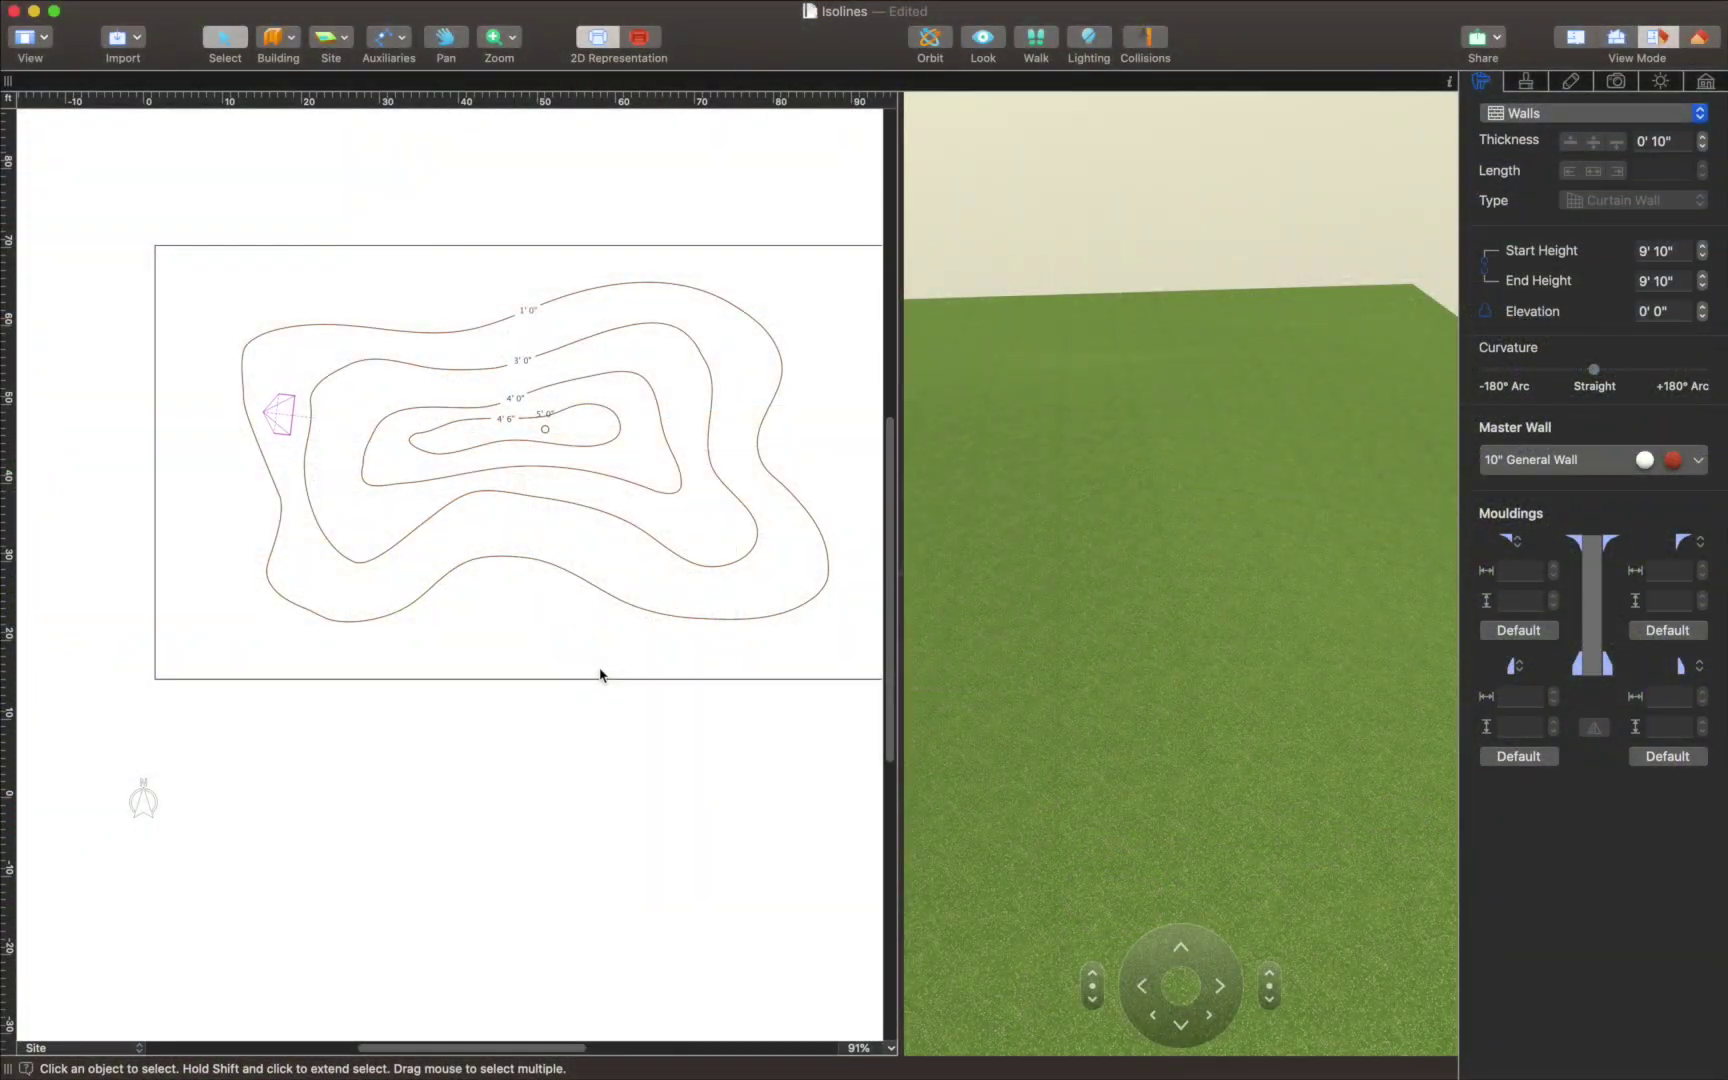
Change the innermost 4' 6" elevation line's elevation to -4' 6"
left_click(510, 442)
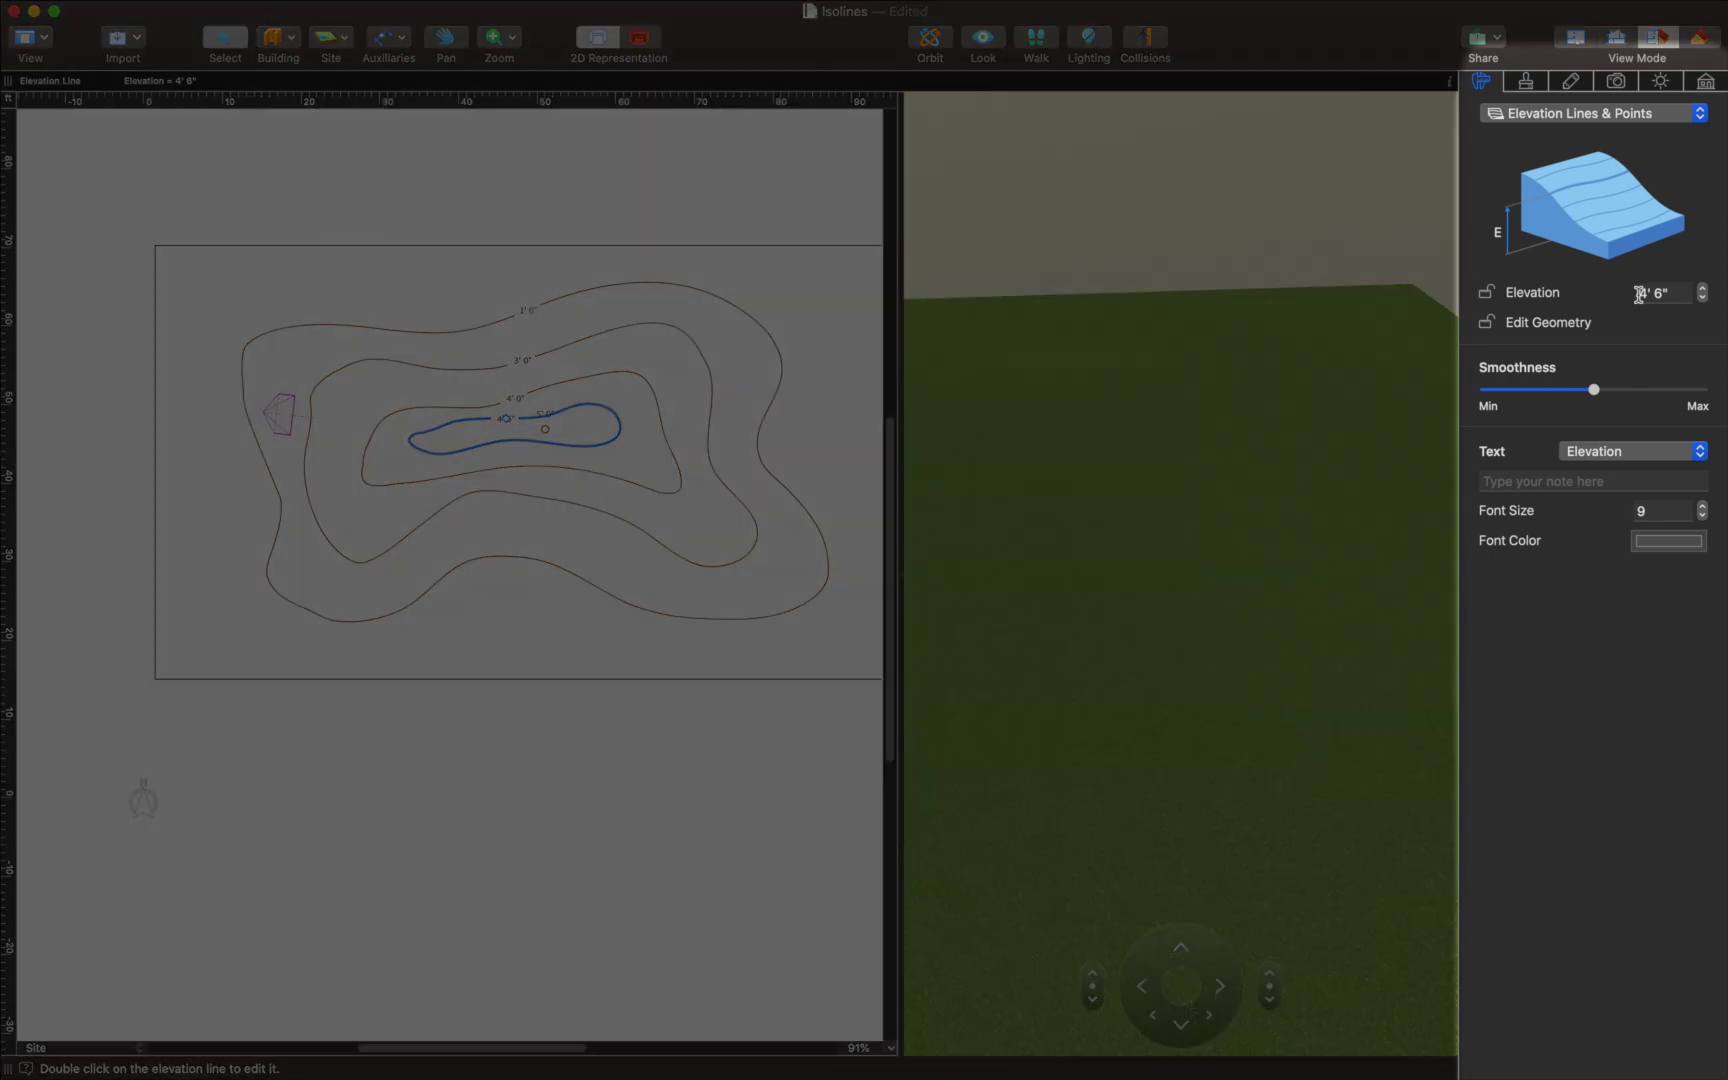
left_click(1643, 293)
type("-")
key("Return")
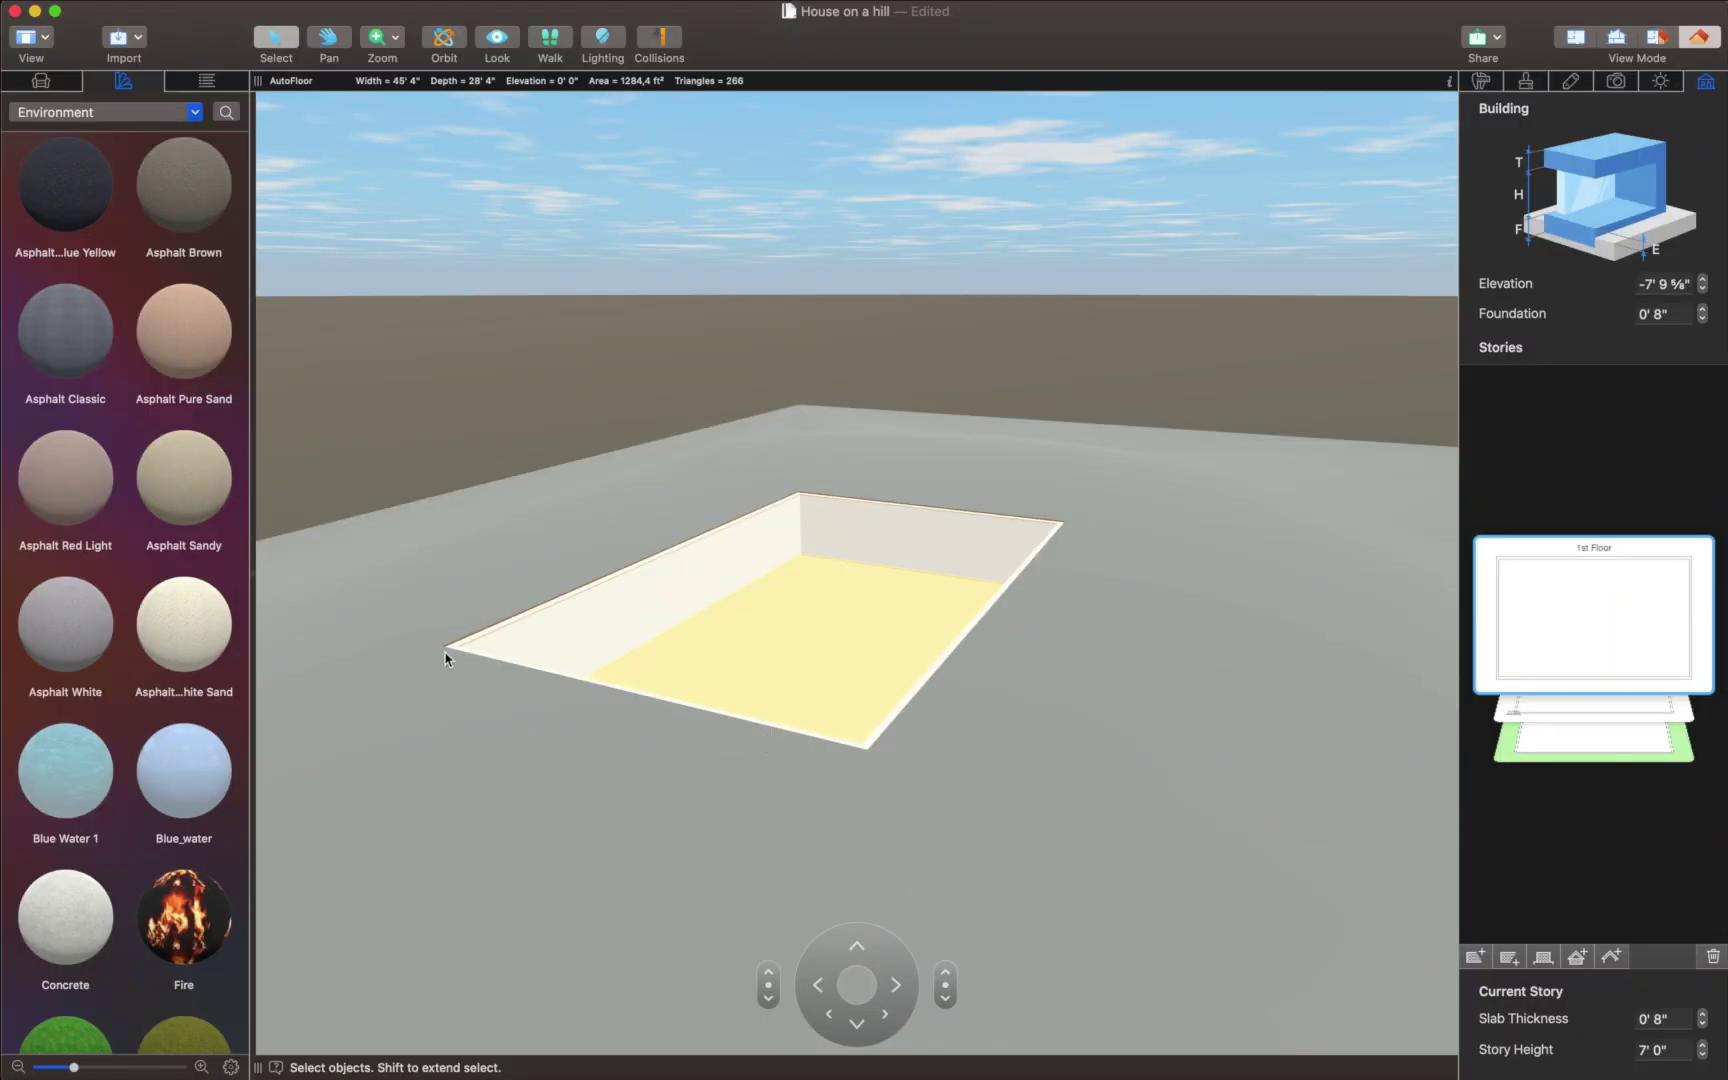
Apply Asphalt White Sand to the backdrop and Grass Lawn 2 to the ground
left_click_drag(202, 641, 430, 460)
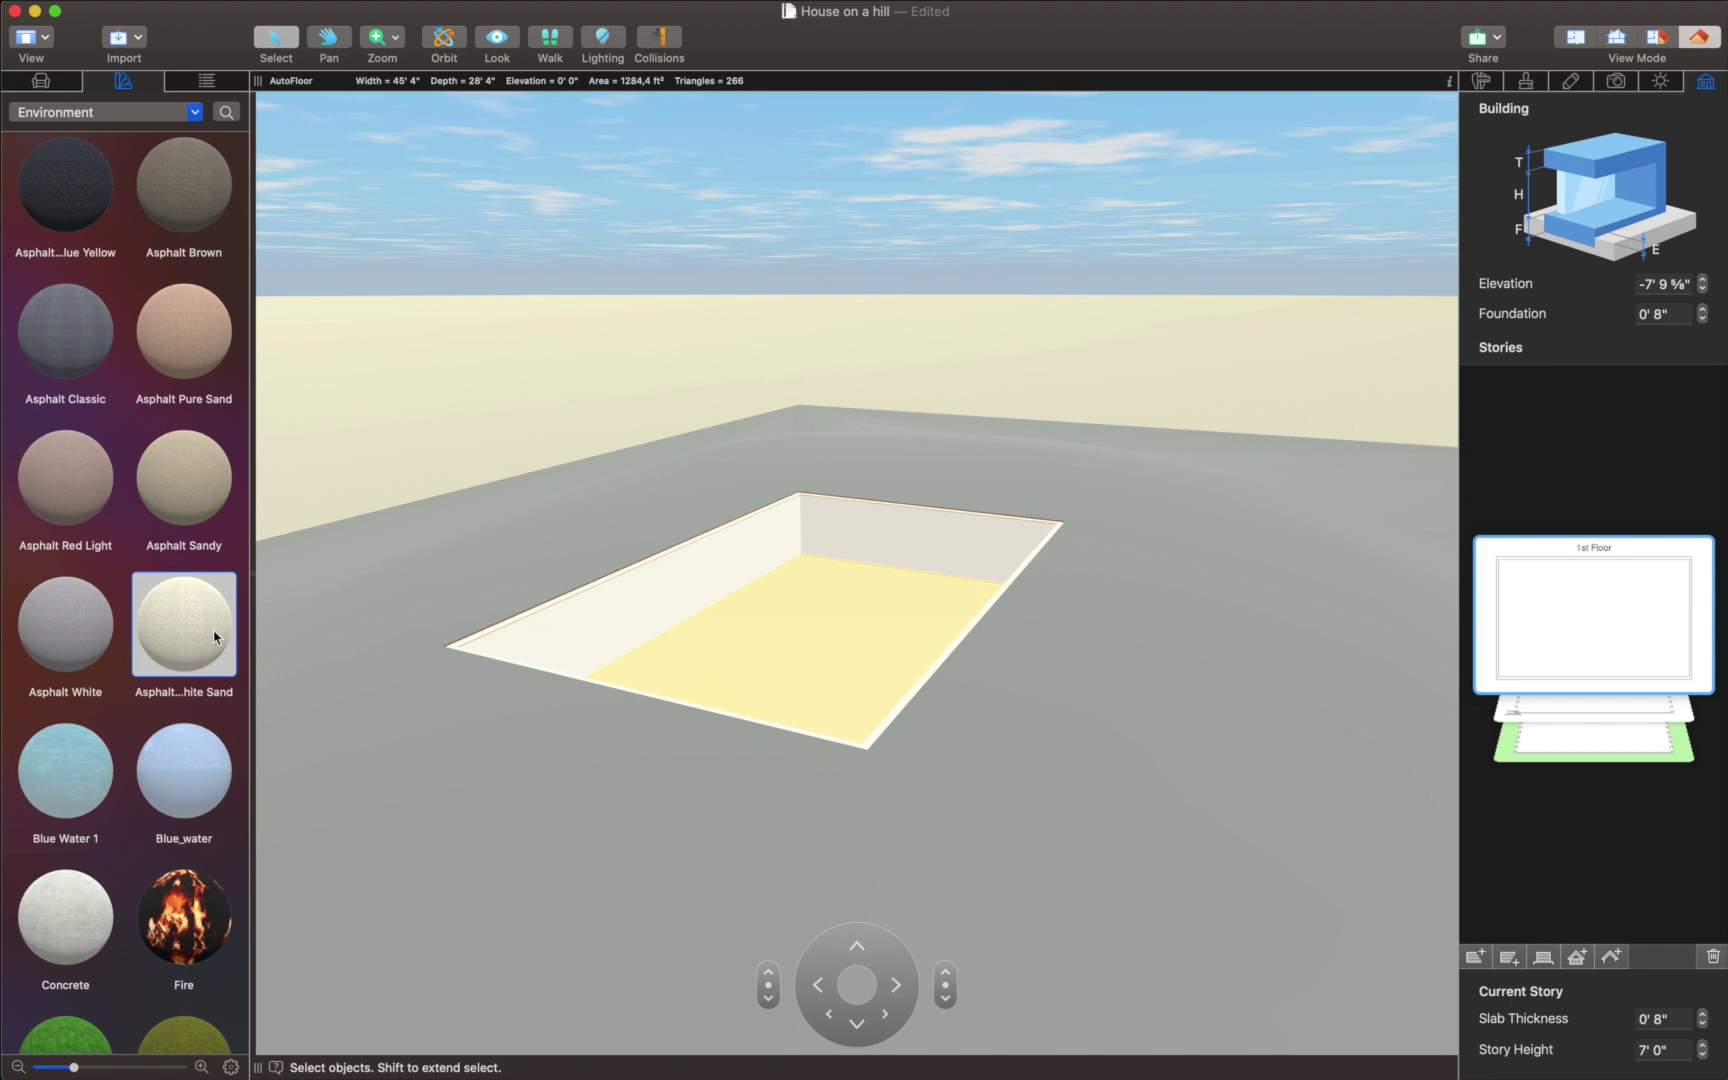
scroll(177, 767, "down", 10)
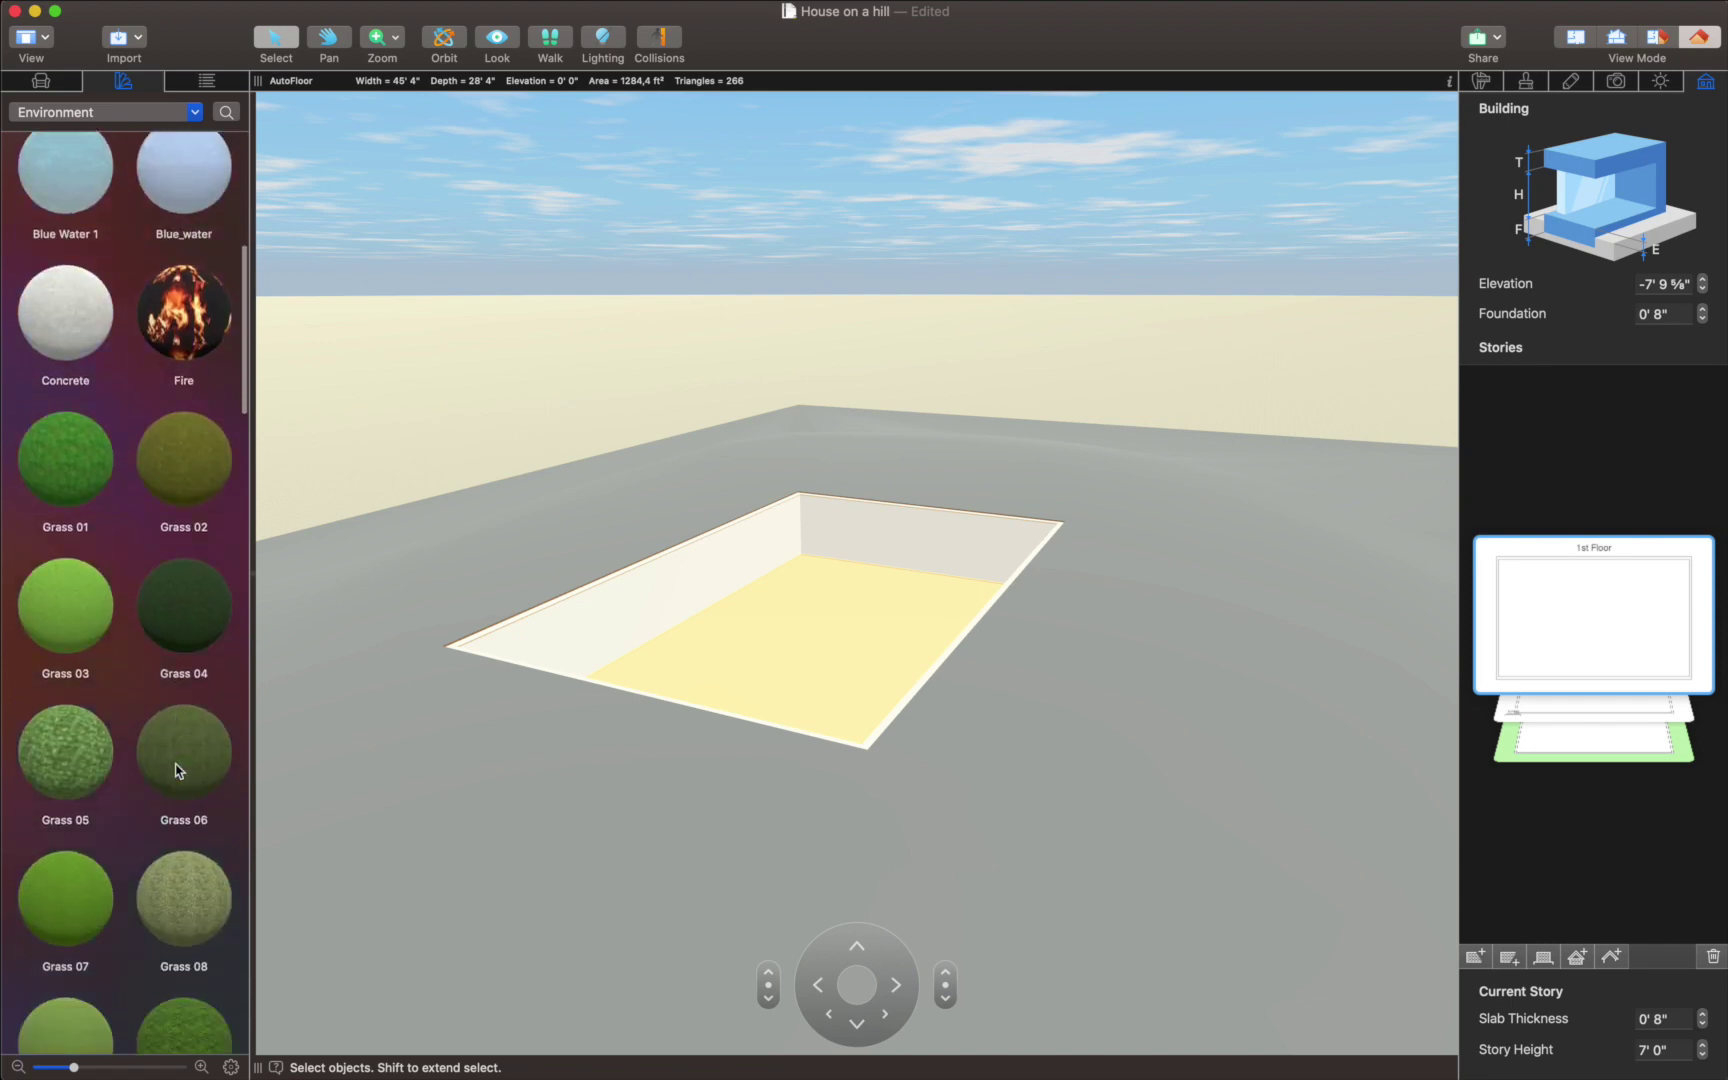
scroll(177, 767, "down", 5)
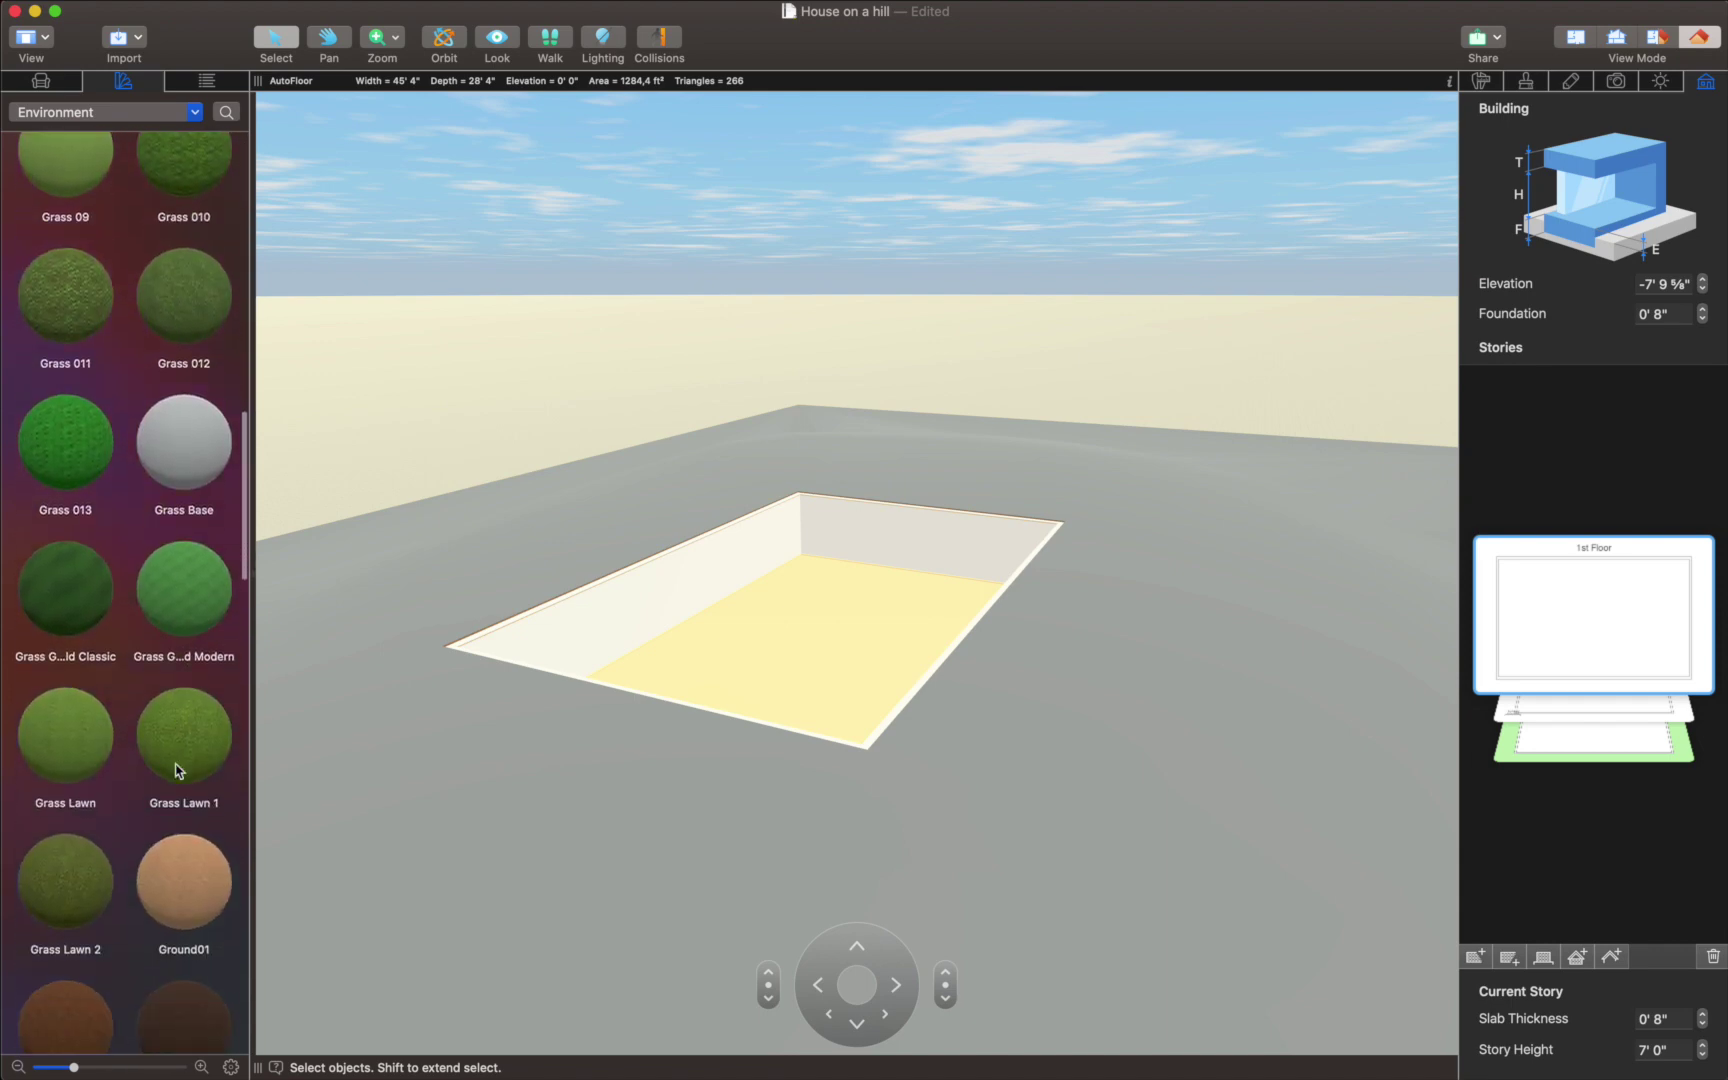
left_click_drag(95, 870, 527, 807)
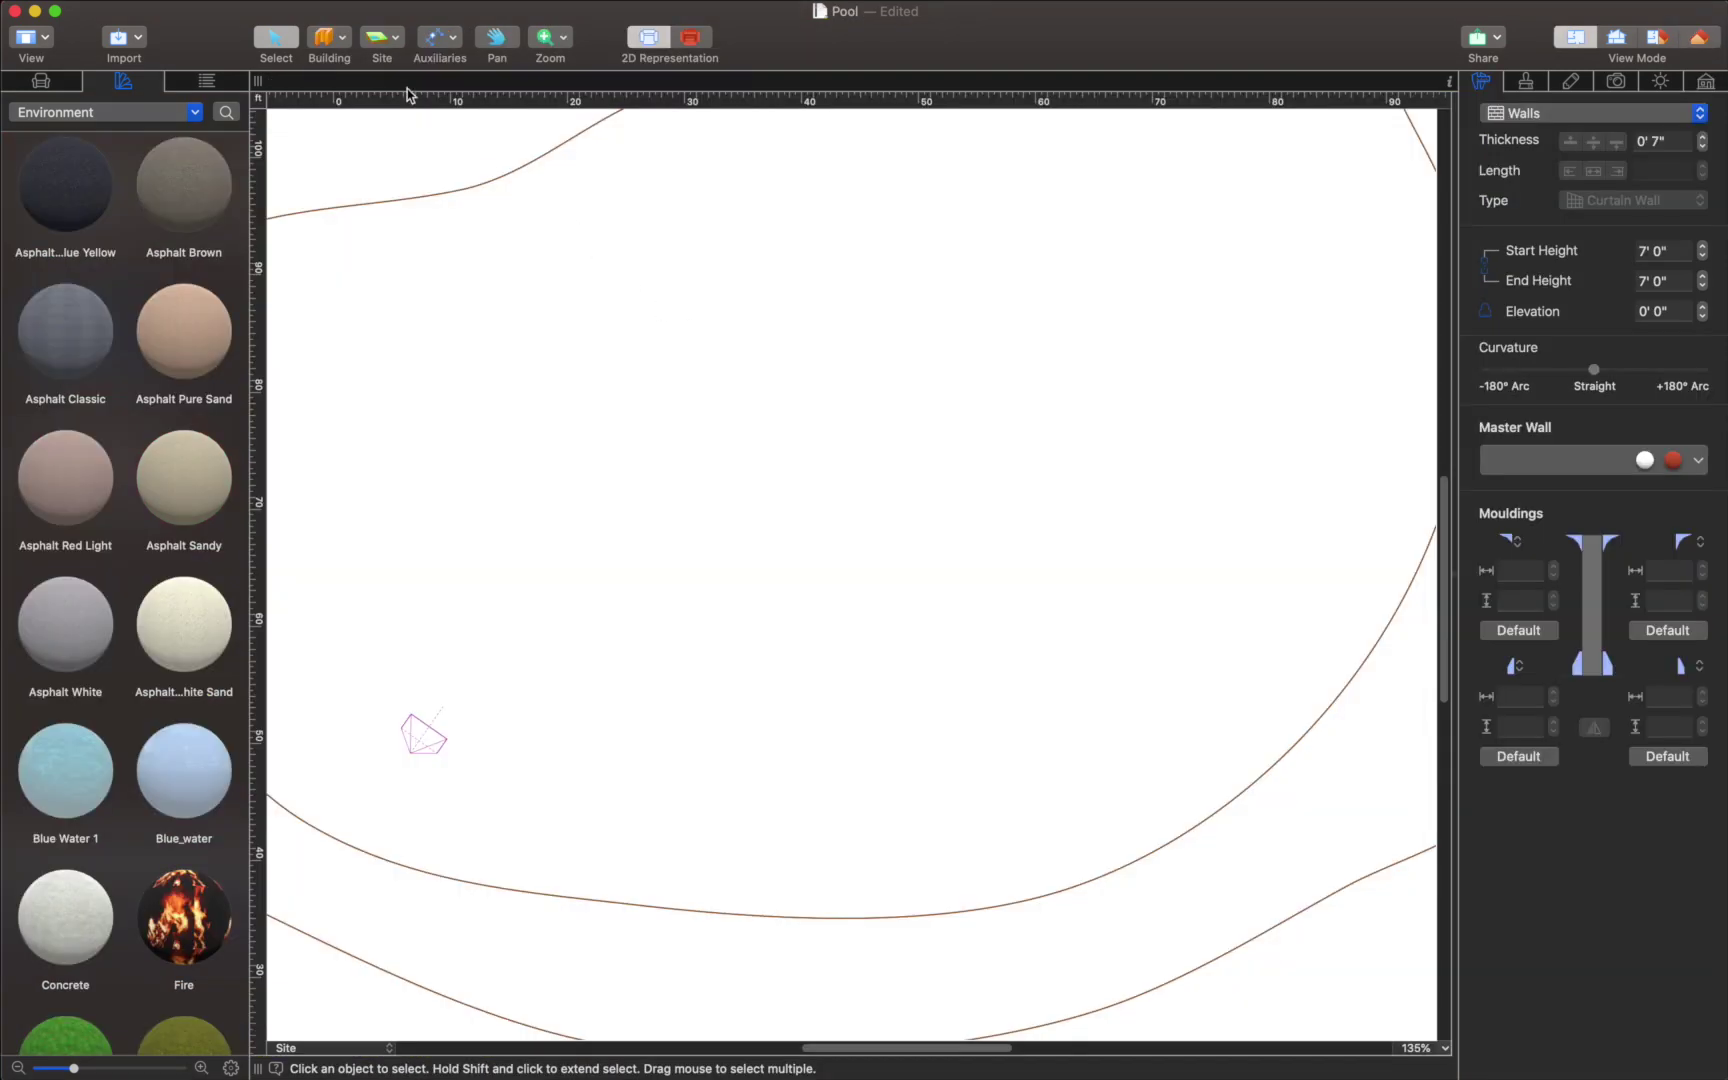
Draw a rectangular pit in the middle of the Pool plan and view it in 3D
left_click(395, 40)
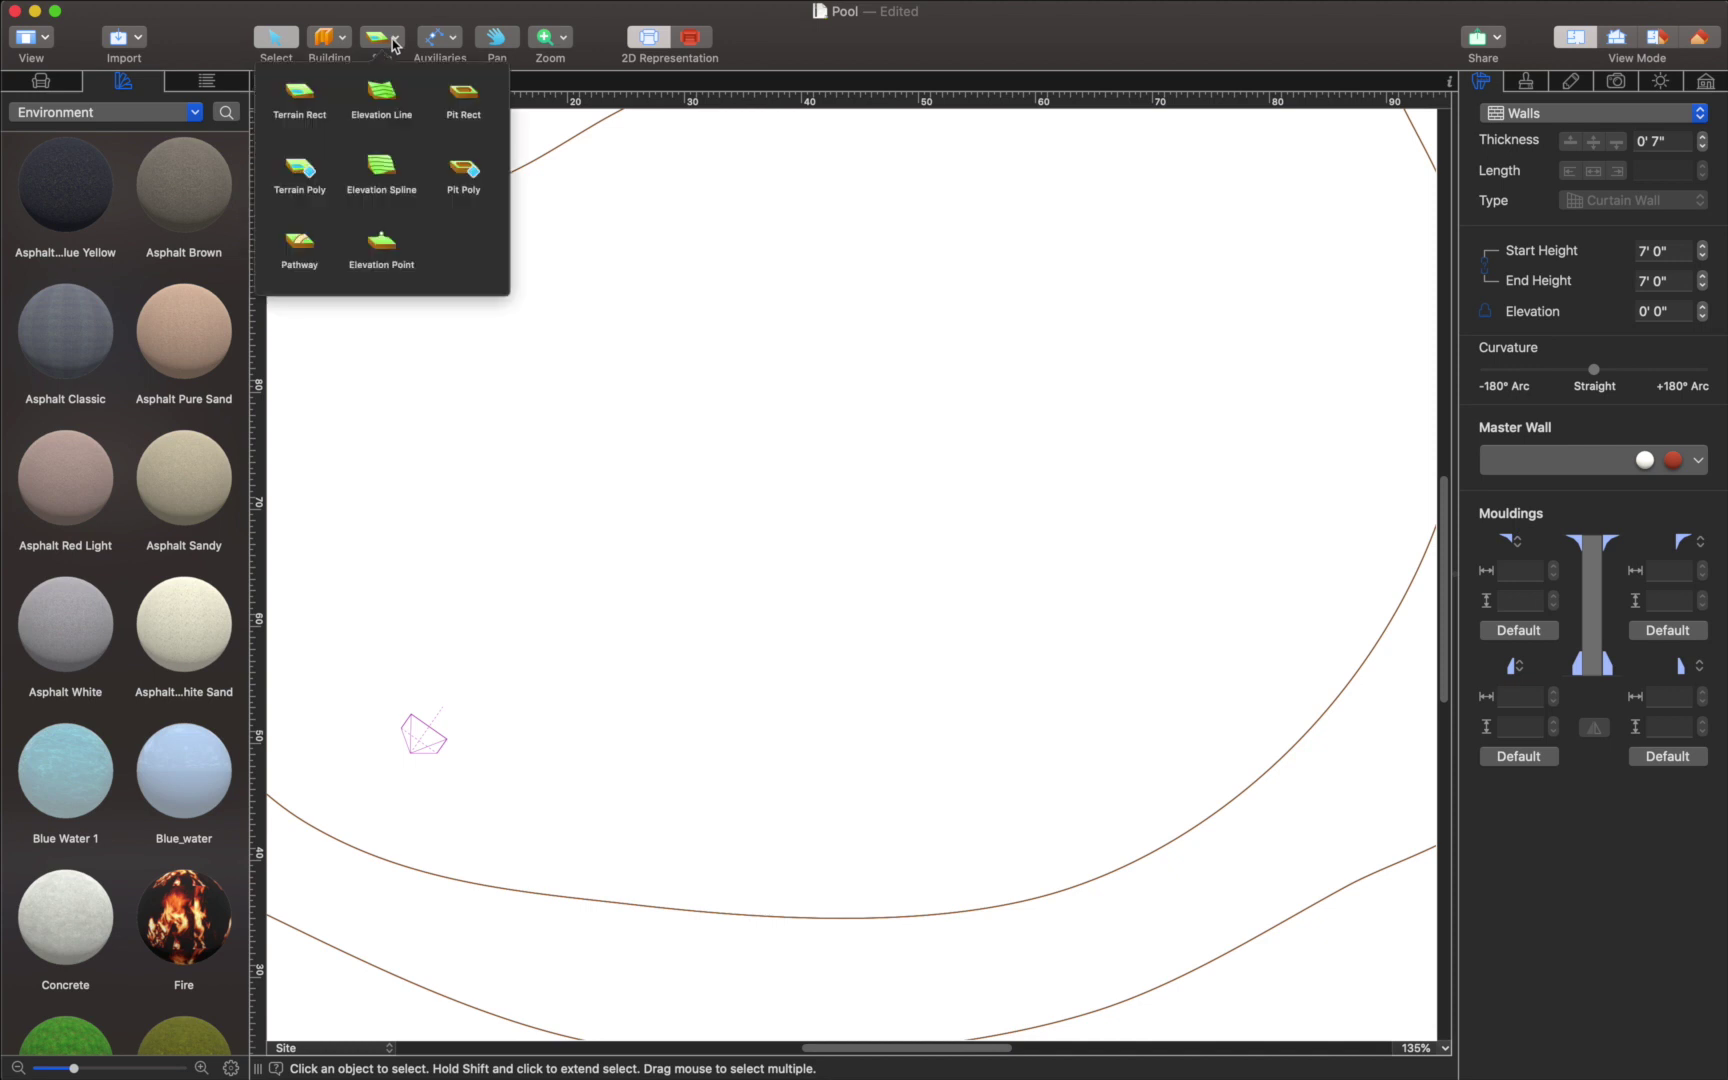
left_click(437, 117)
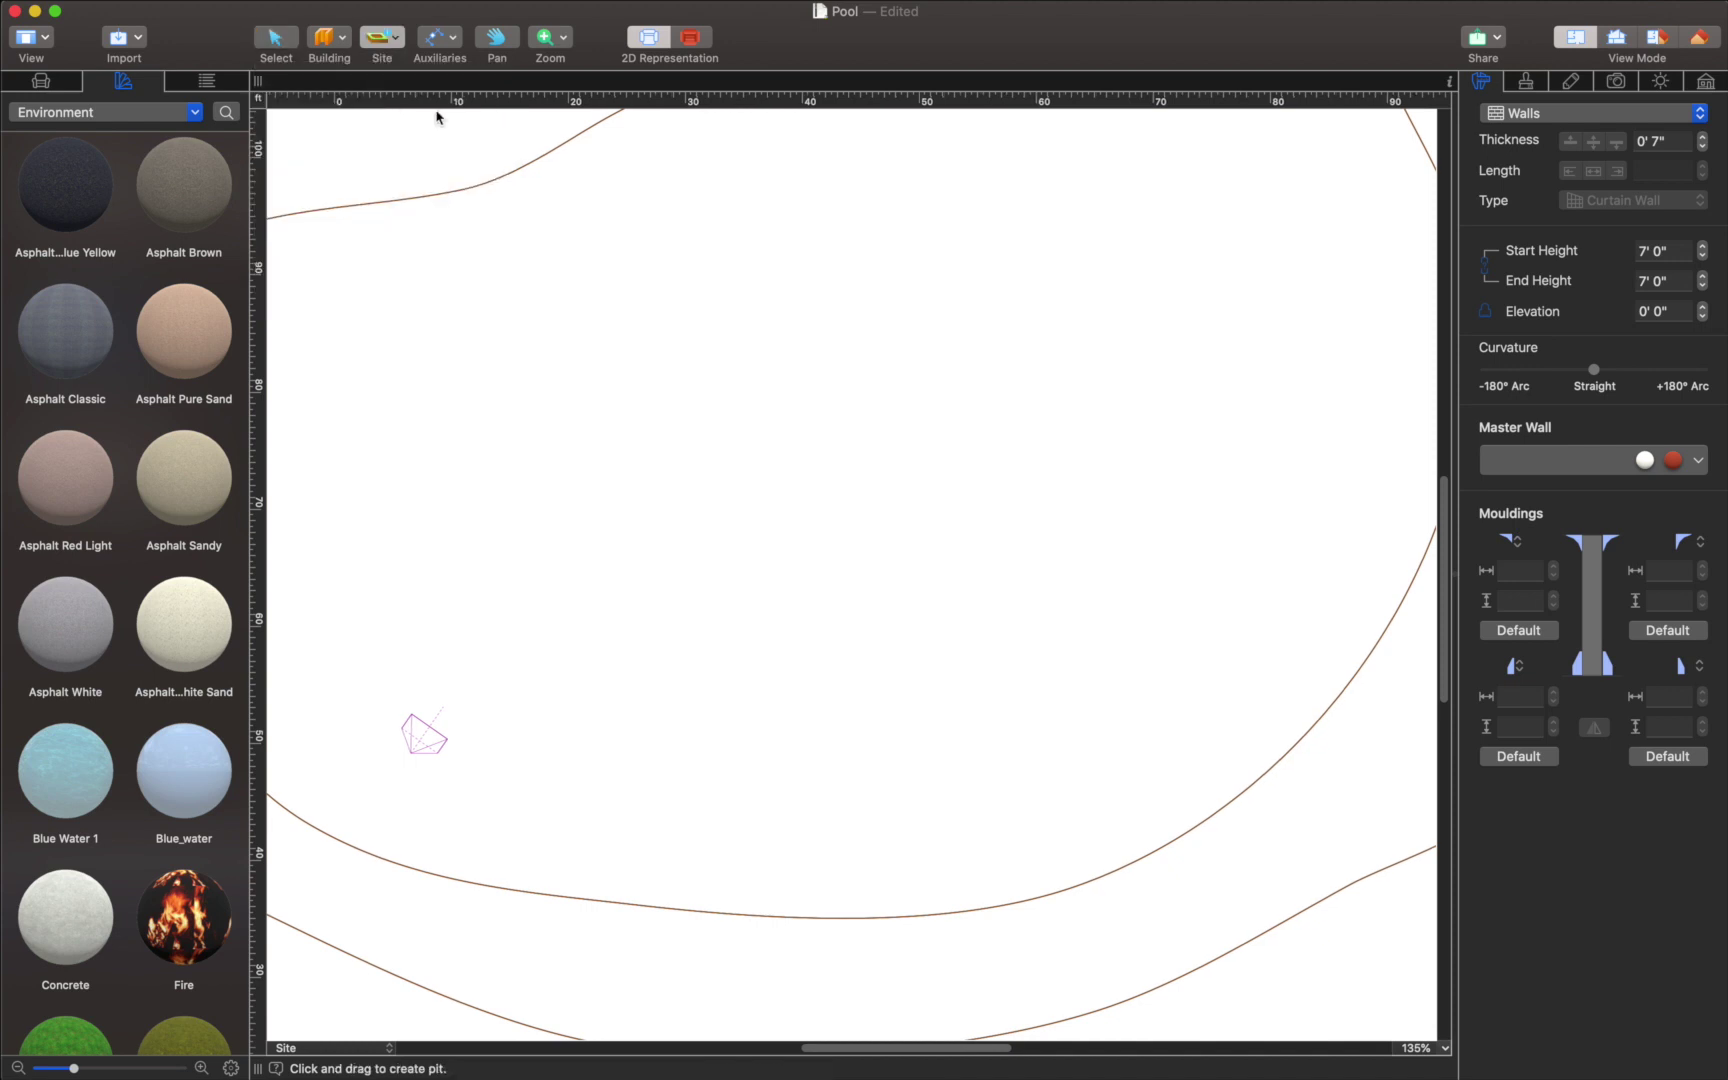
mouse_move(592, 397)
left_mouse_down()
mouse_move(625, 487)
mouse_move(990, 604)
mouse_move(1105, 608)
mouse_move(1080, 611)
left_mouse_up()
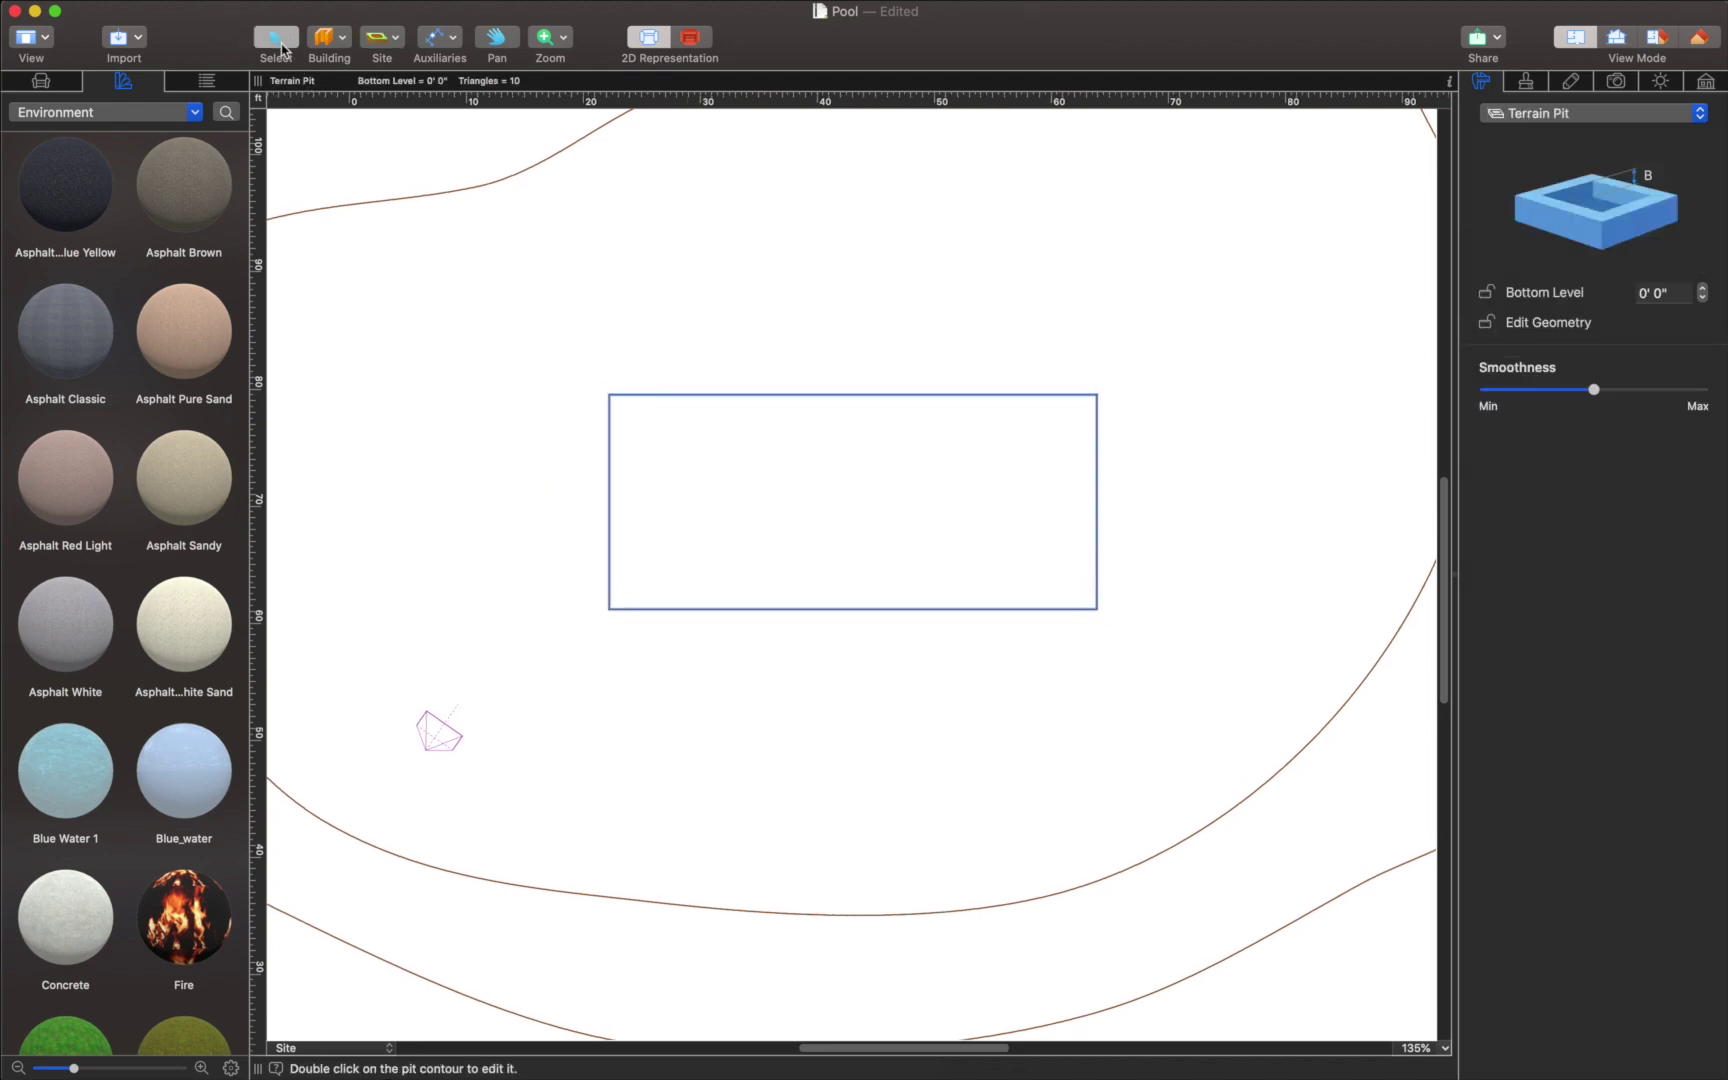
left_click(1699, 44)
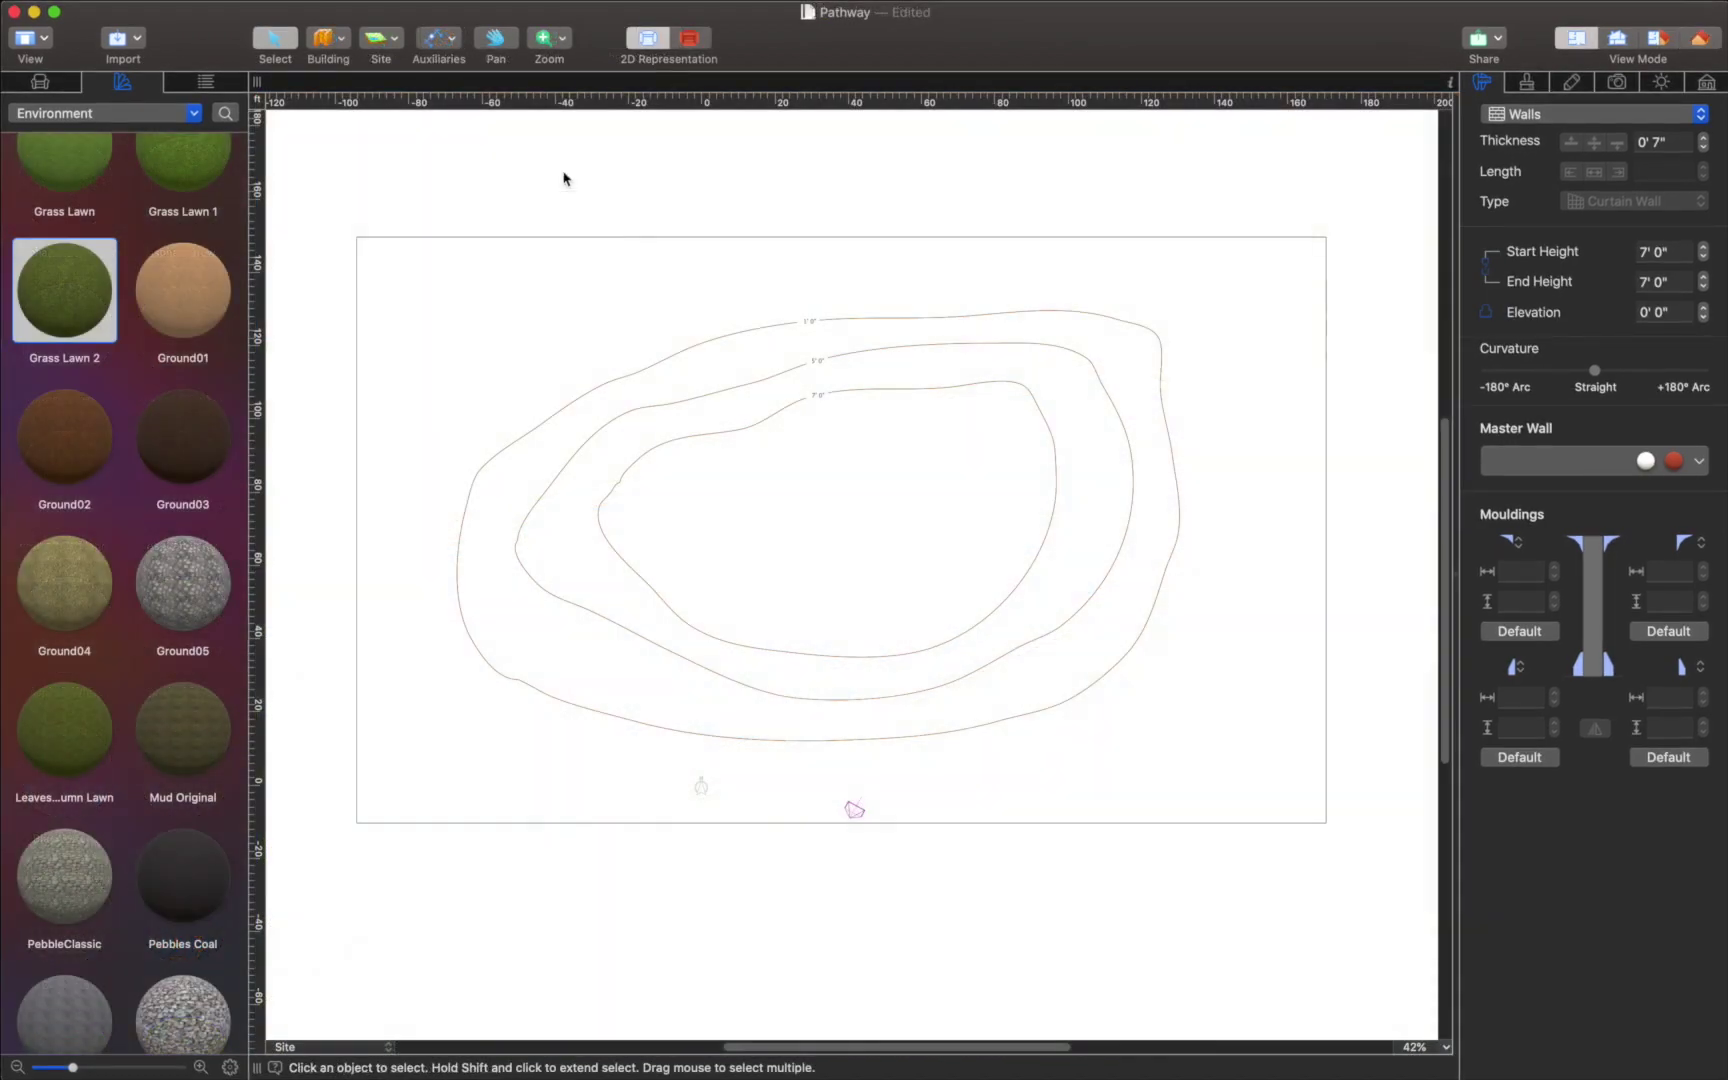
Draw a four-point pathway from the bottom contour up into the hill
left_click(394, 45)
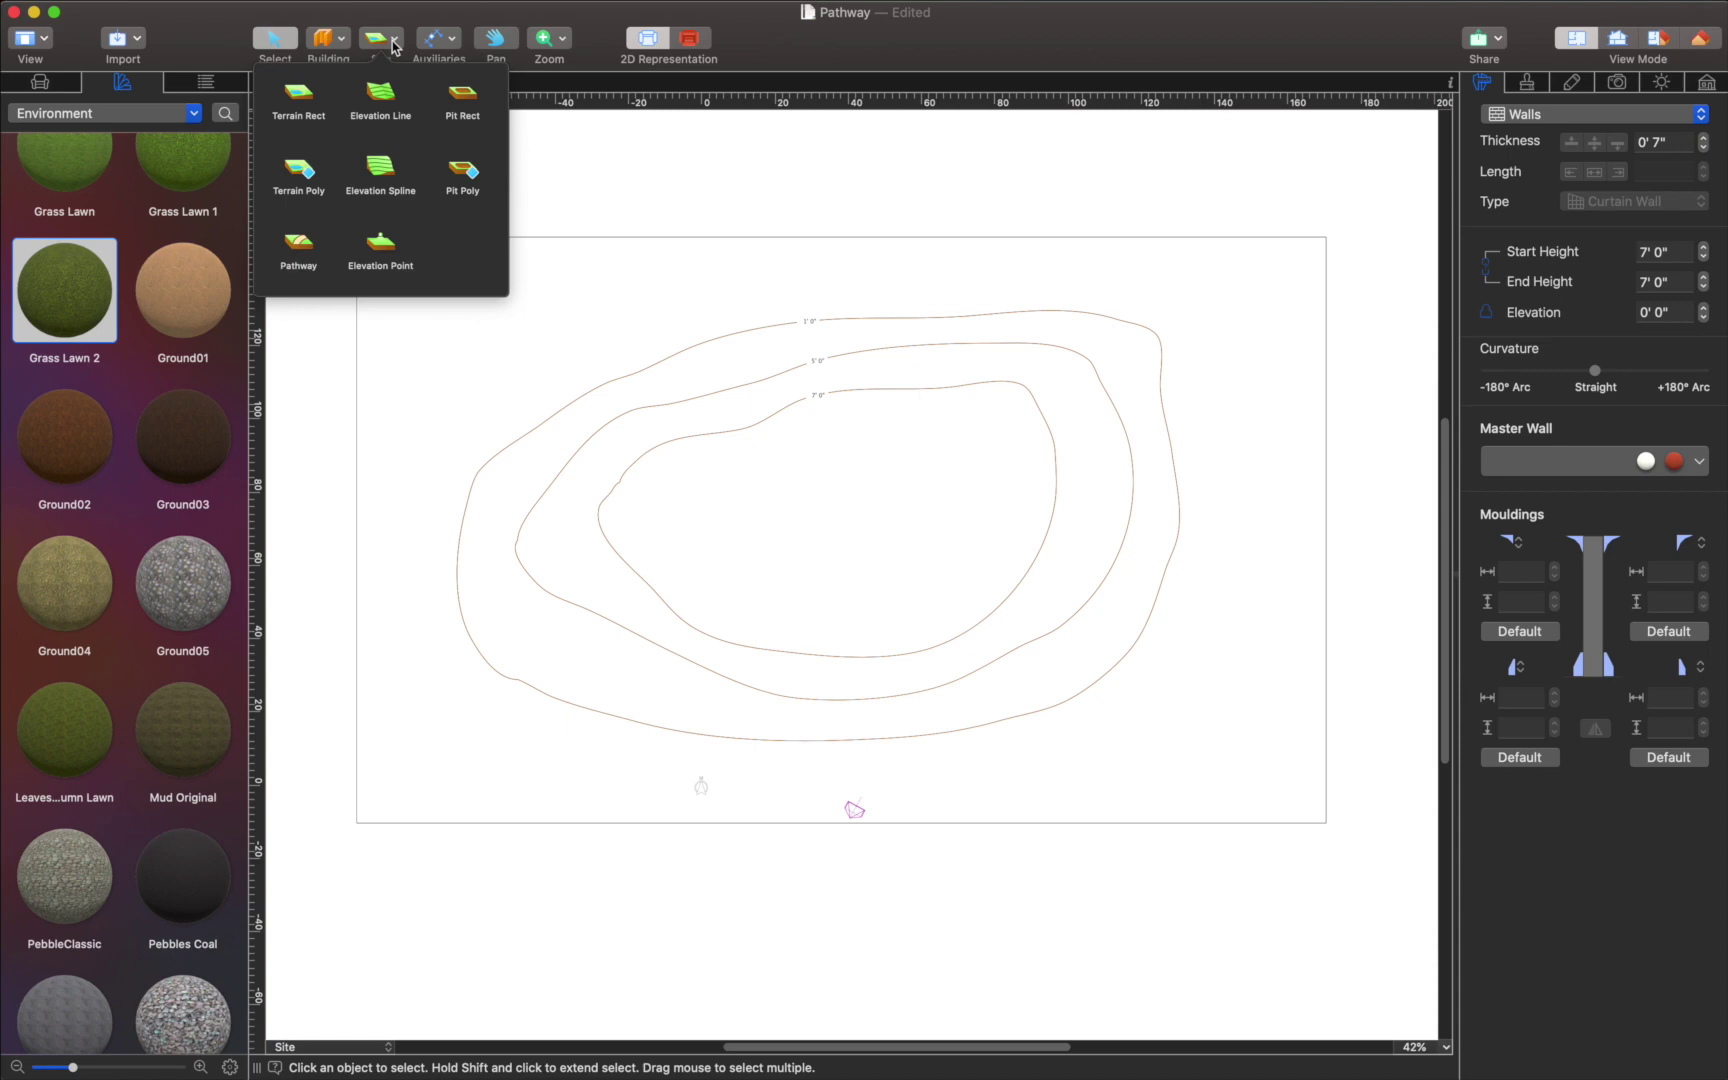
left_click(300, 237)
left_click(894, 731)
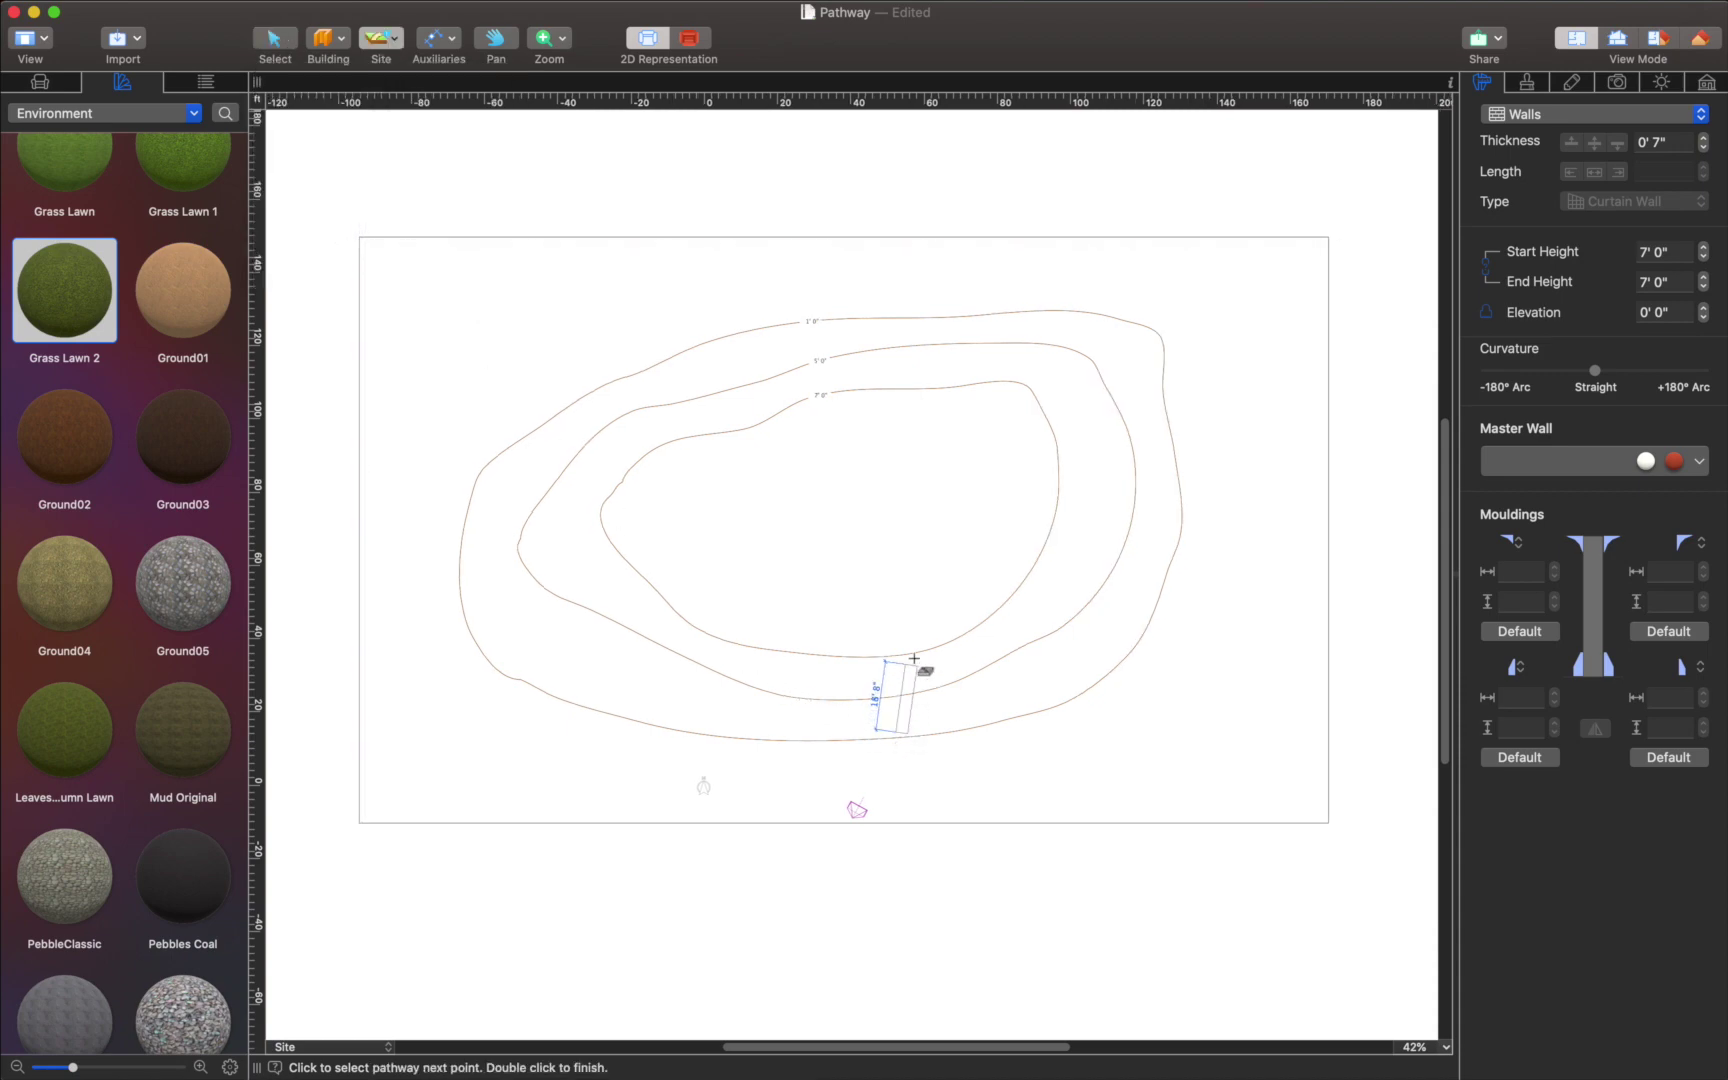
left_click(926, 607)
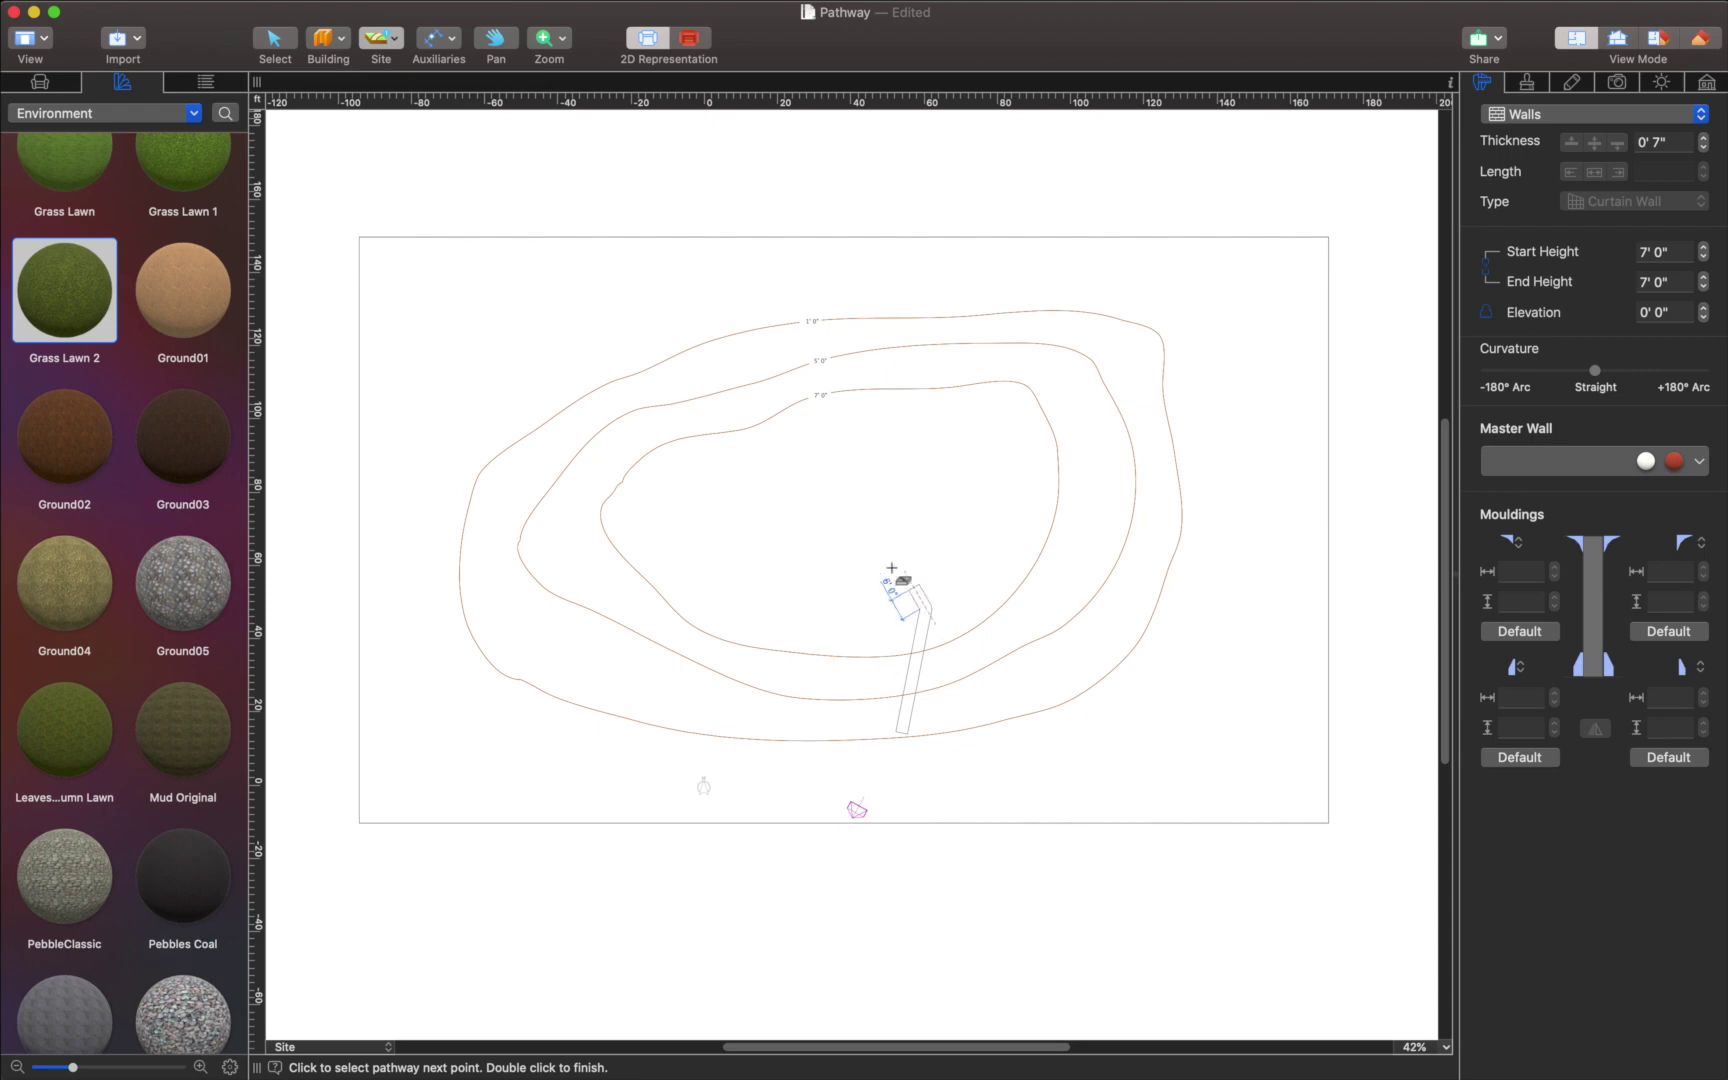
left_click(837, 517)
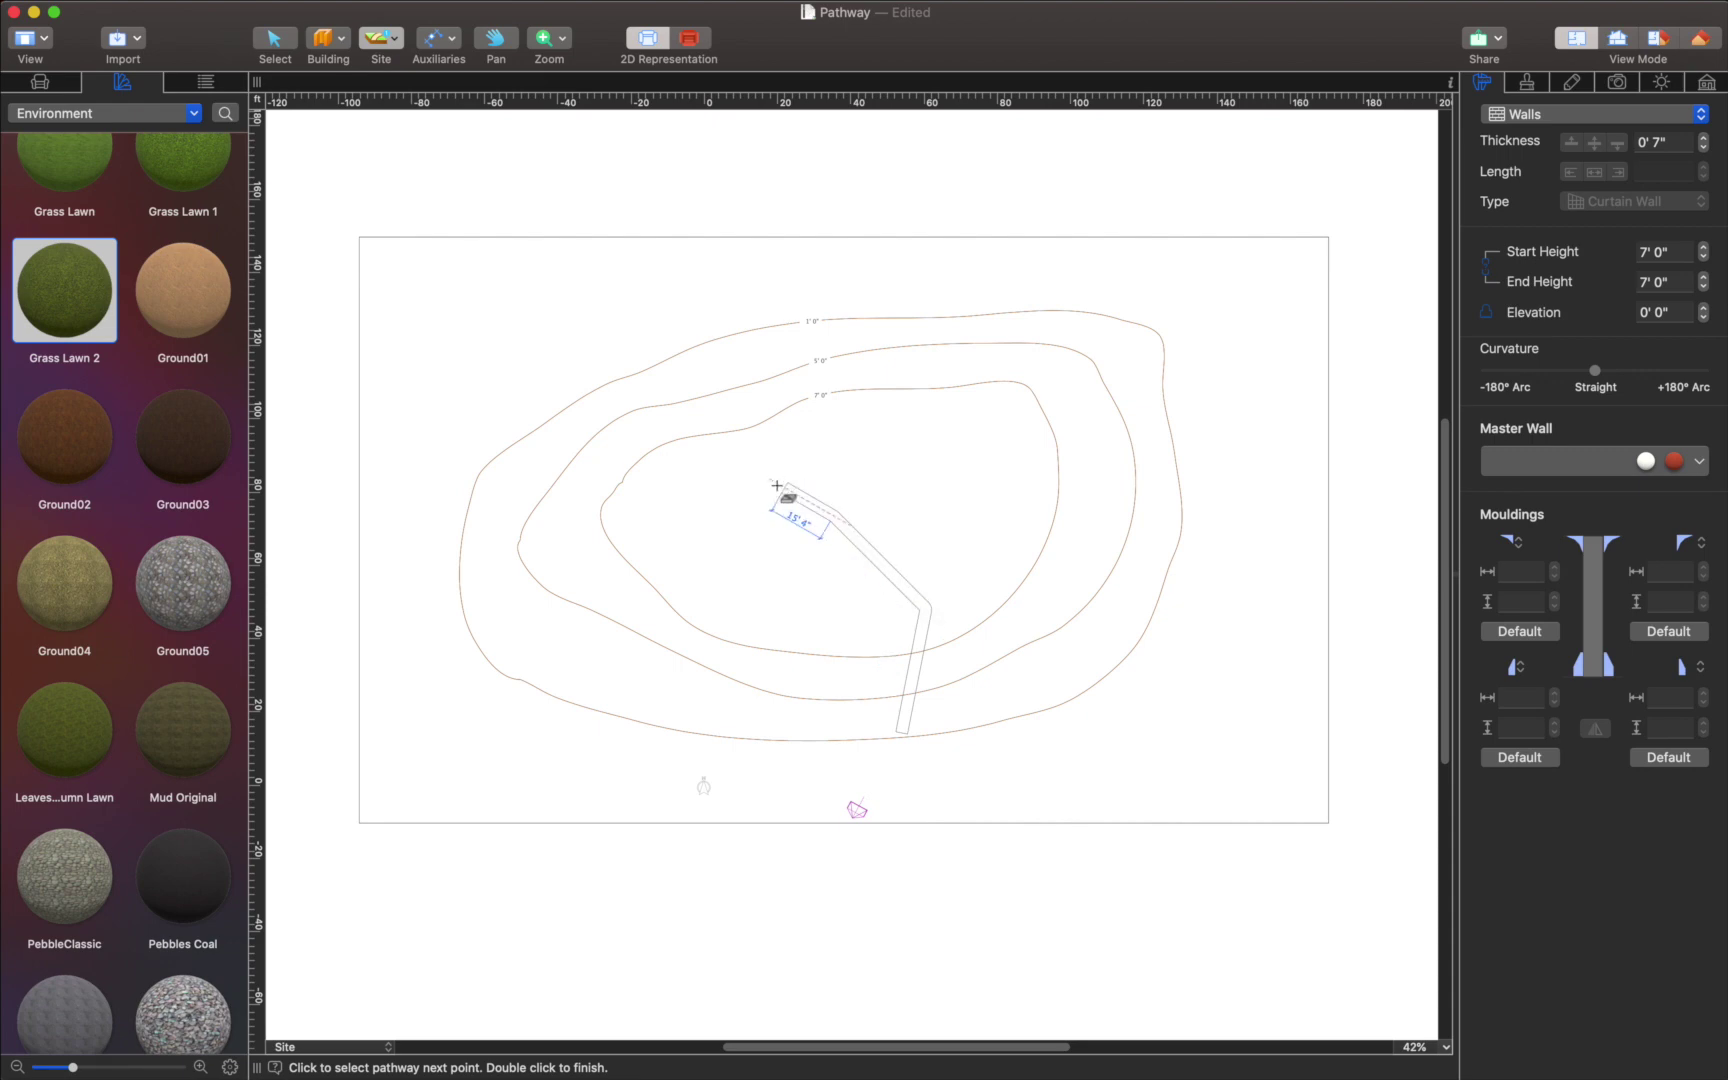
double_click(698, 485)
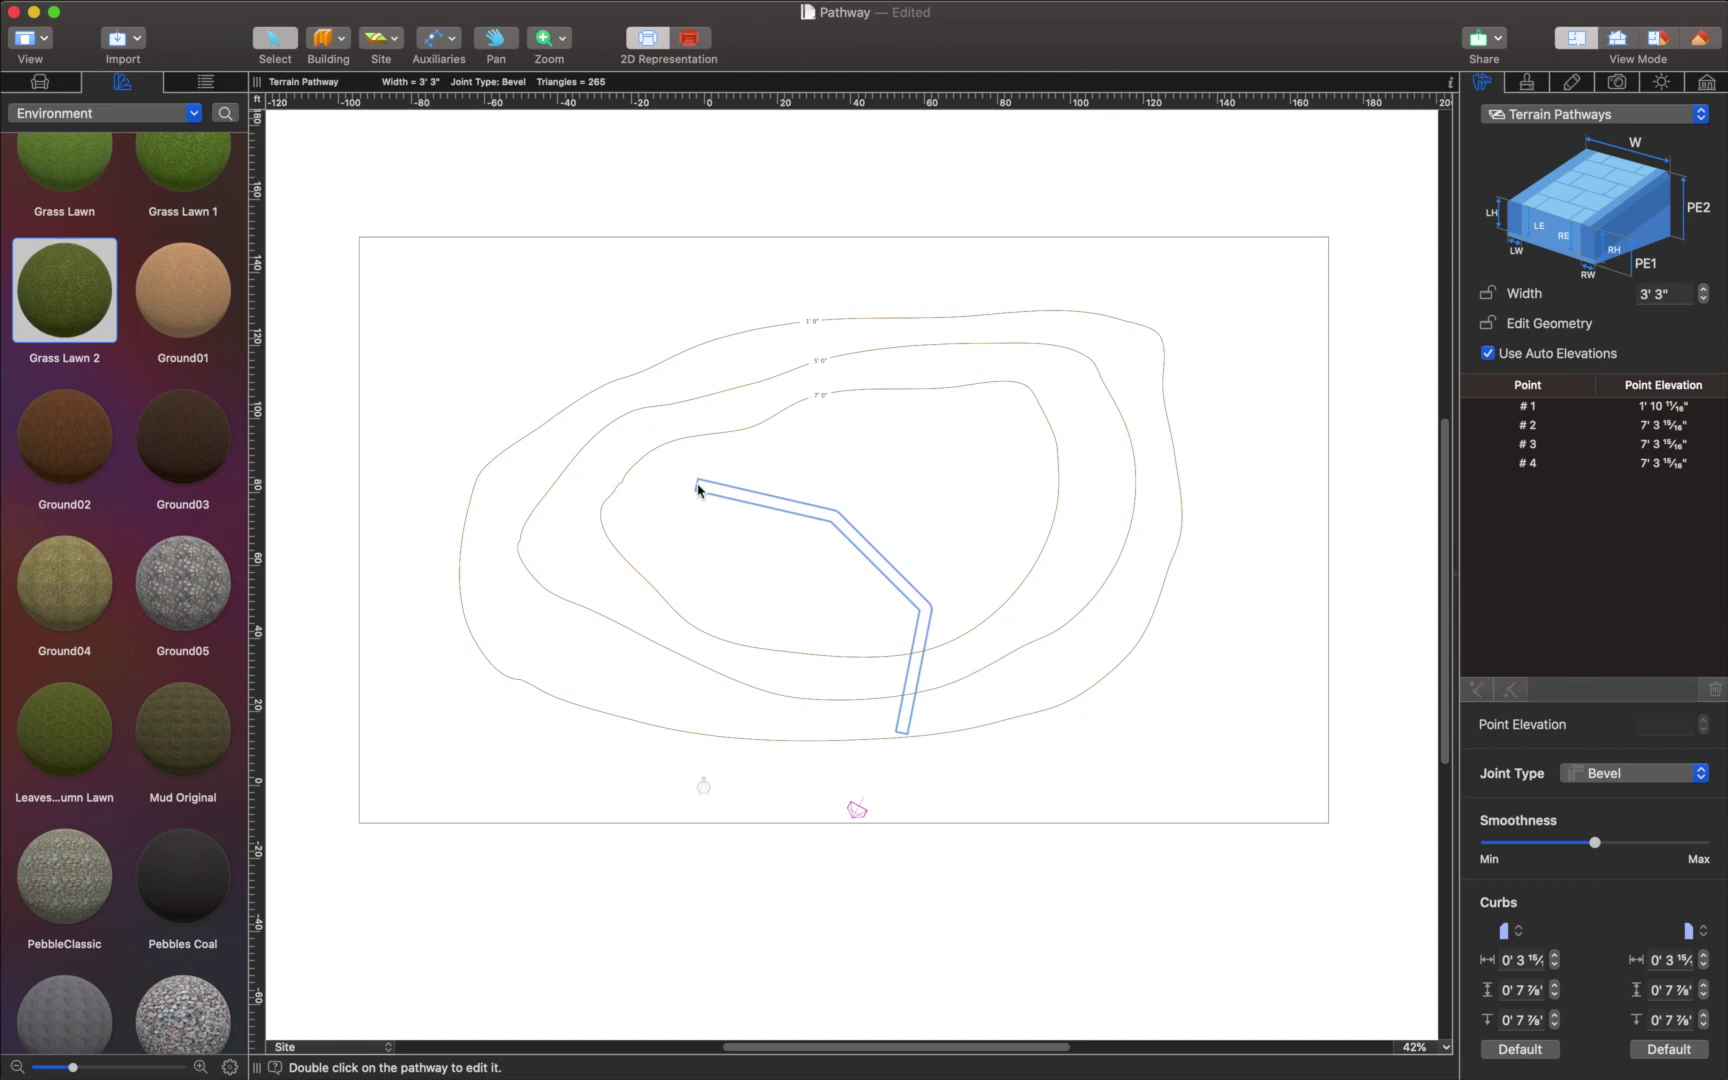
In 3D, turn off auto elevations and set pathway points #1 and #2 to 1' 7½" and 7' 2"
key("super+3")
left_click(1488, 353)
left_click(1528, 406)
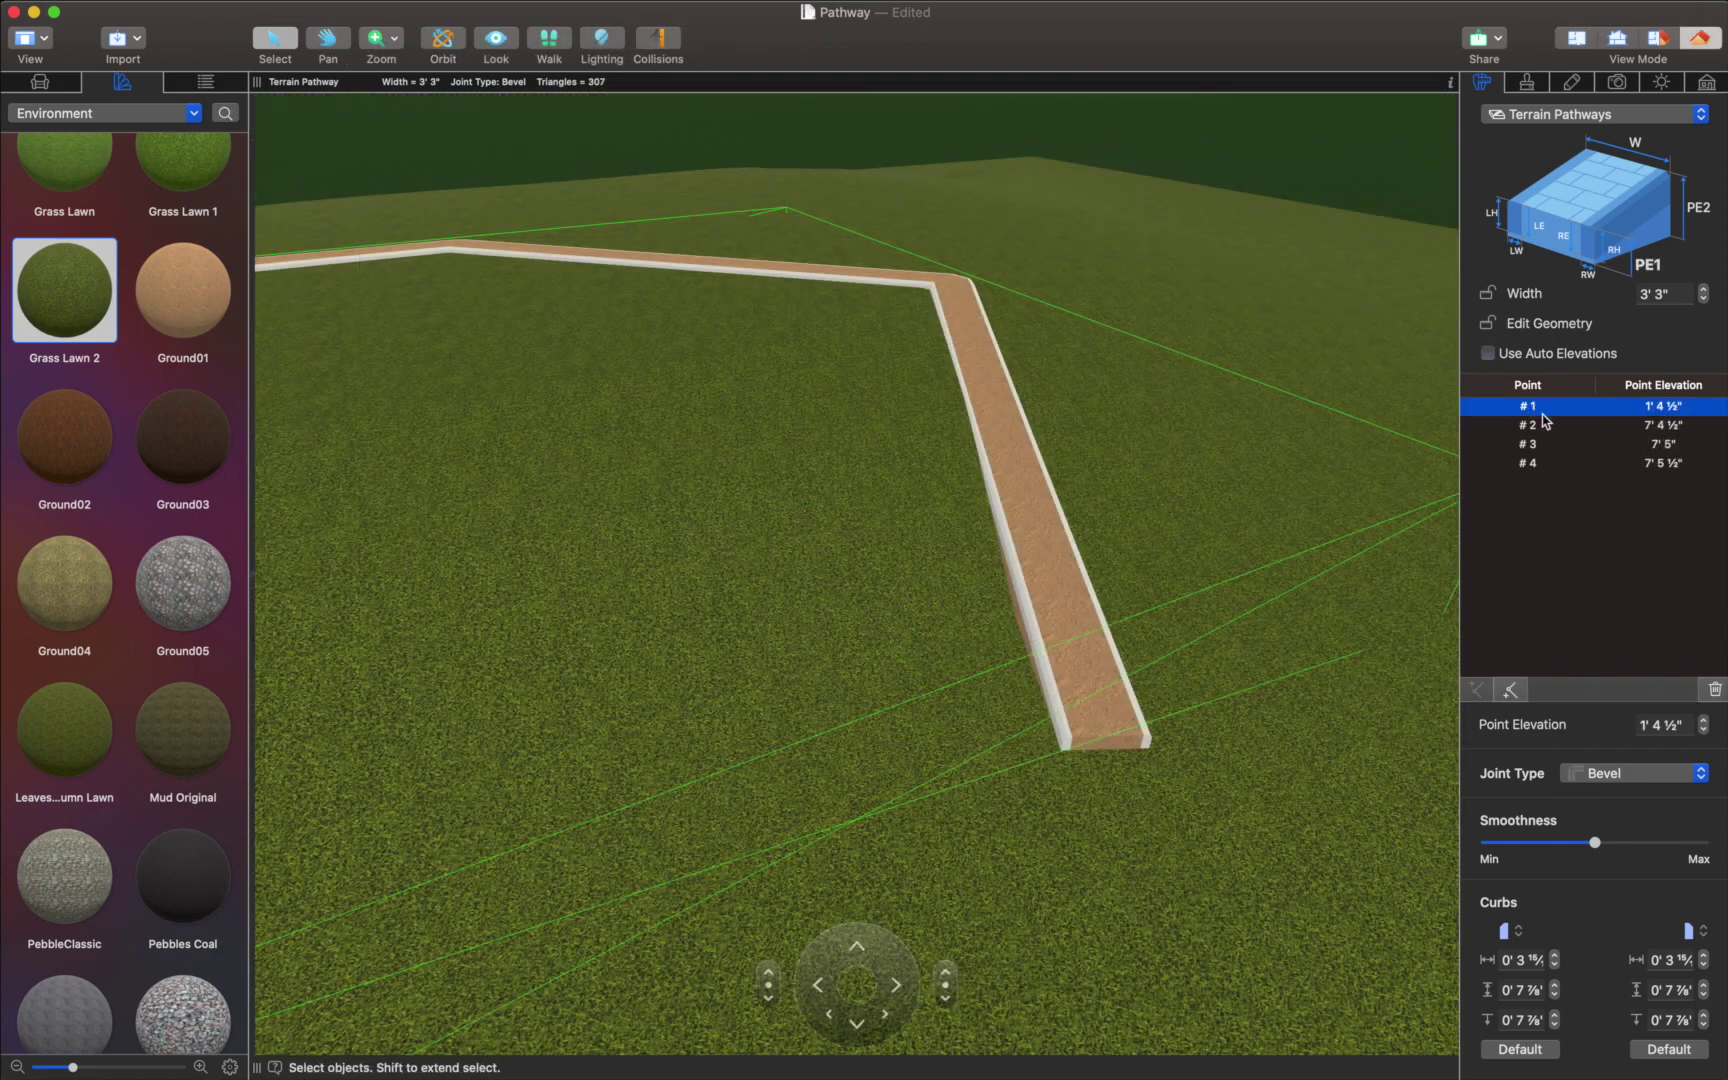
left_click(1704, 720)
left_click(1704, 720)
left_click(1704, 720)
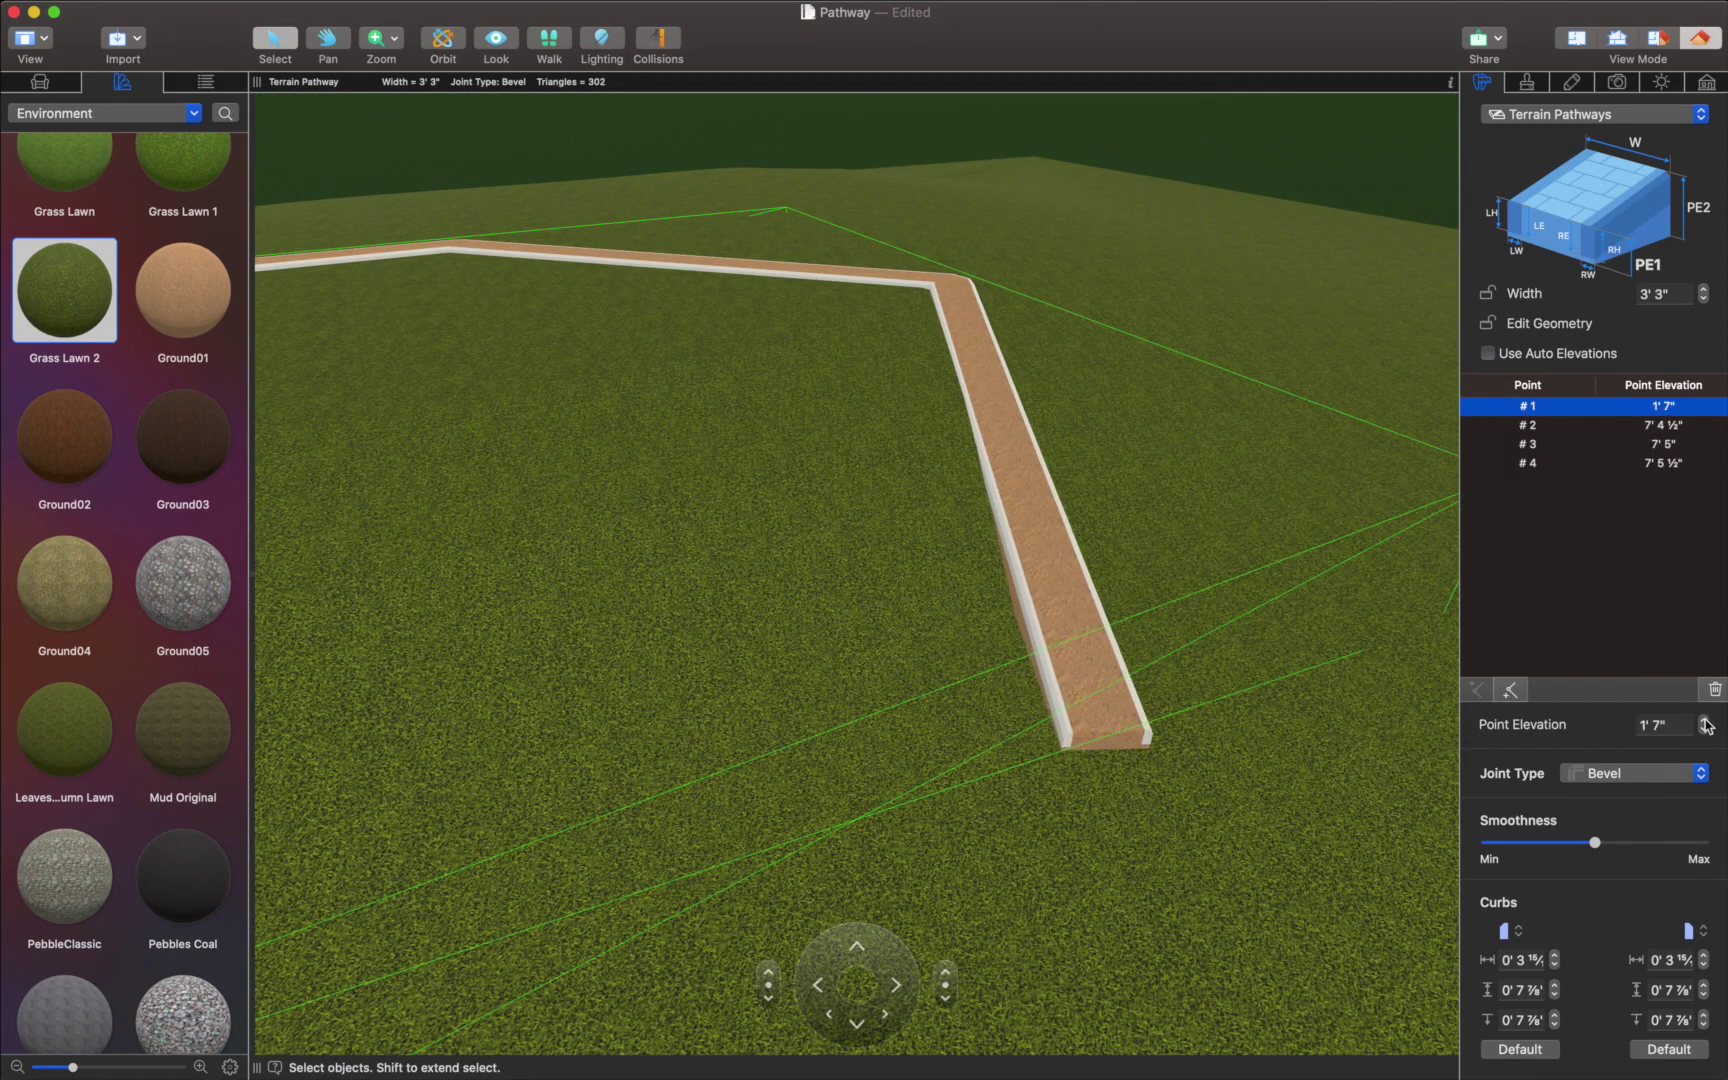
left_click(1705, 720)
left_click(1628, 425)
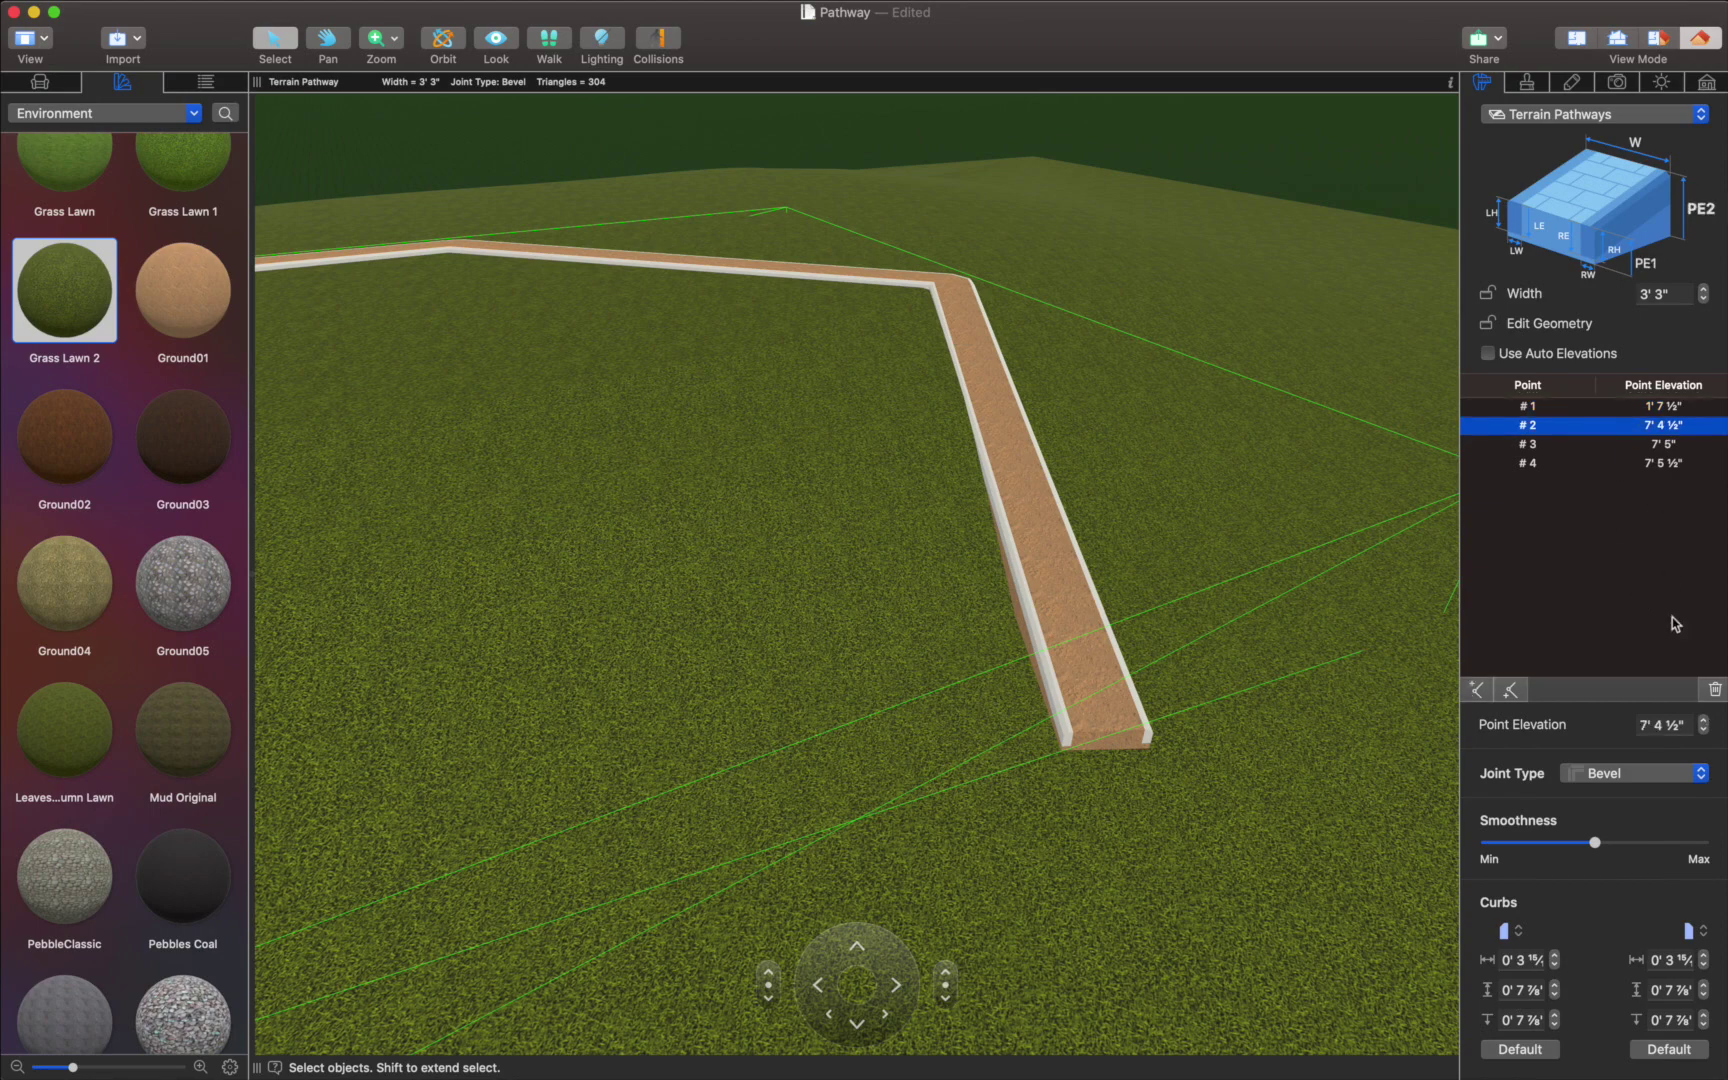
left_click(1704, 730)
left_click(1704, 730)
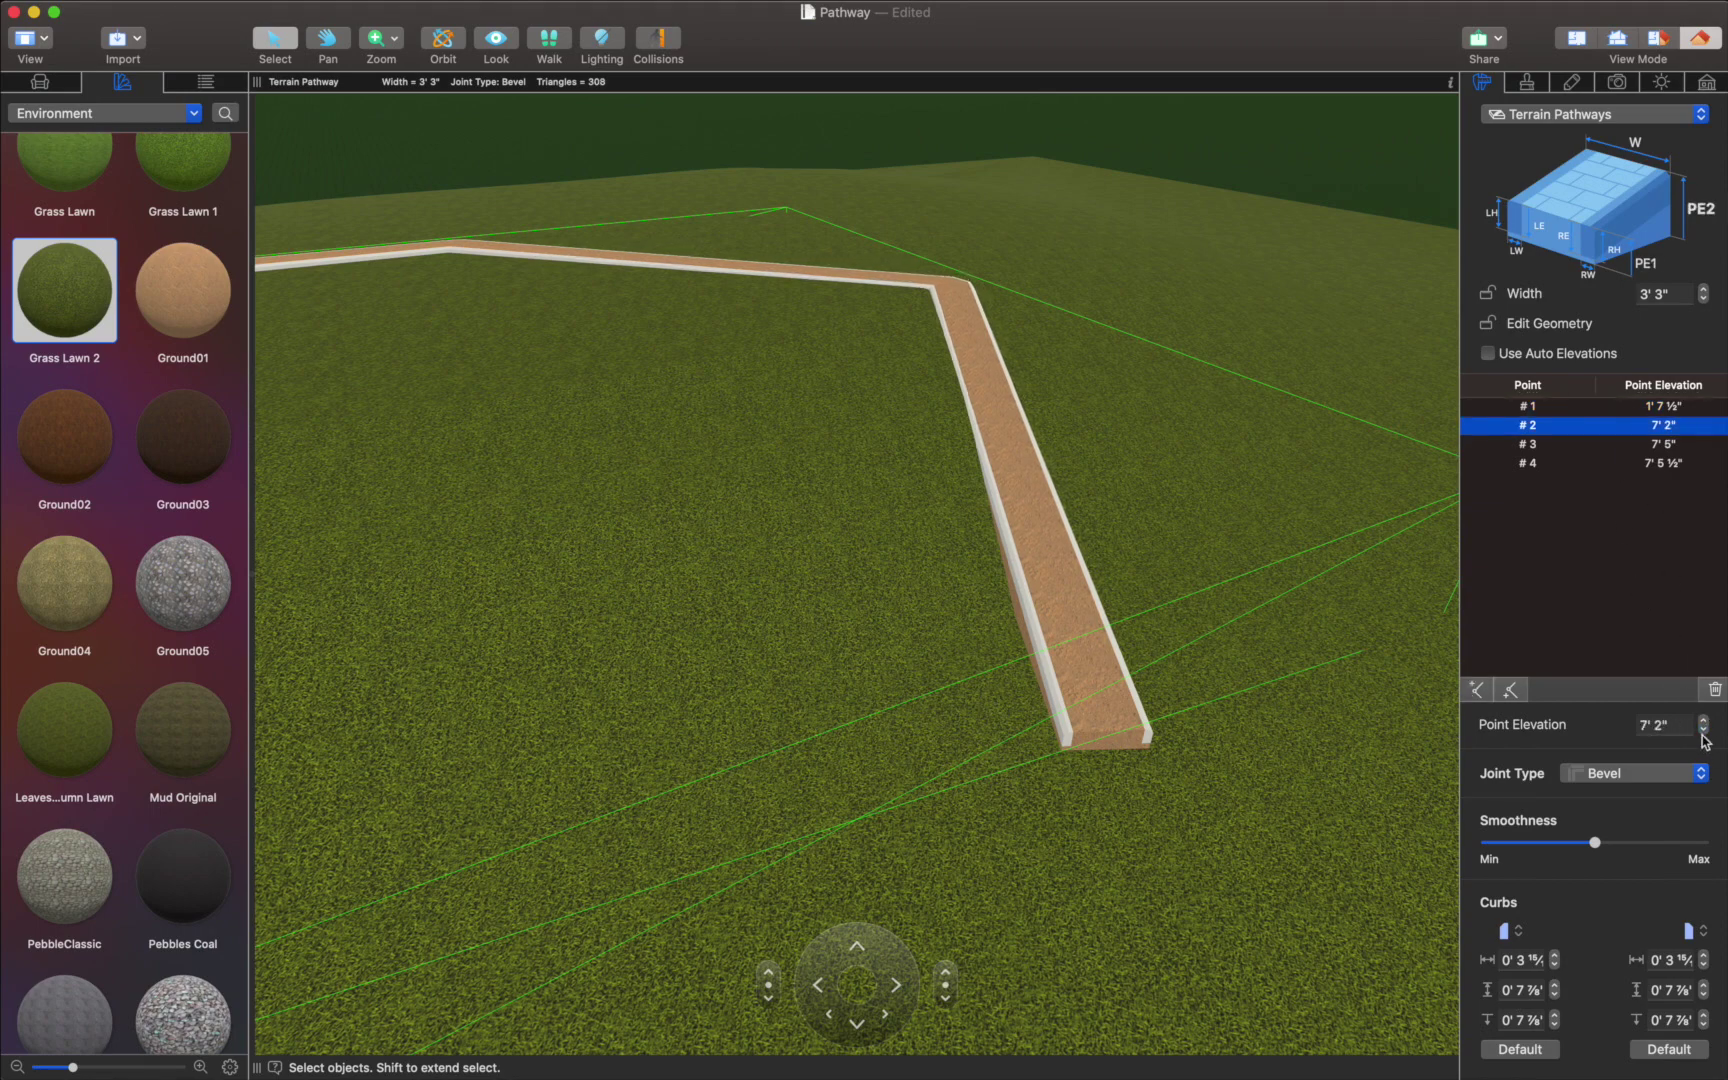